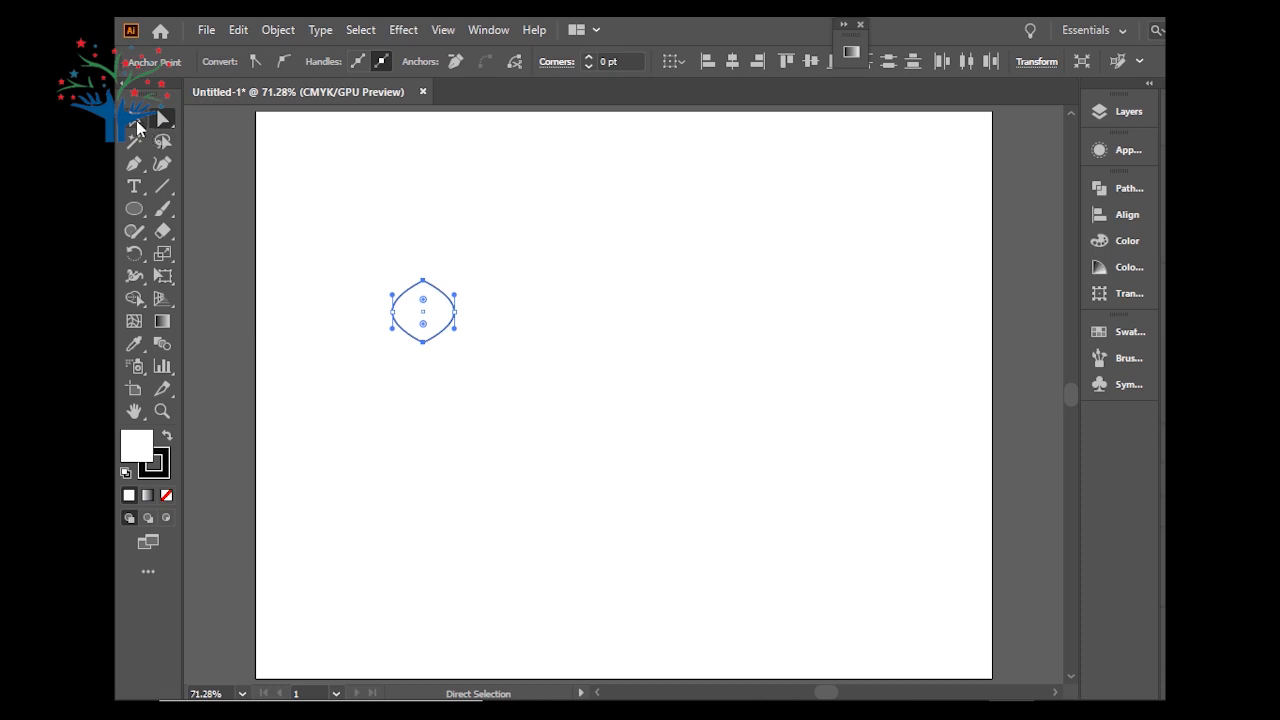
Step: Narrow the leaf shape to about 43 pt wide, keeping its height
click(138, 121)
drag(456, 311, 433, 312)
click(432, 342)
click(424, 337)
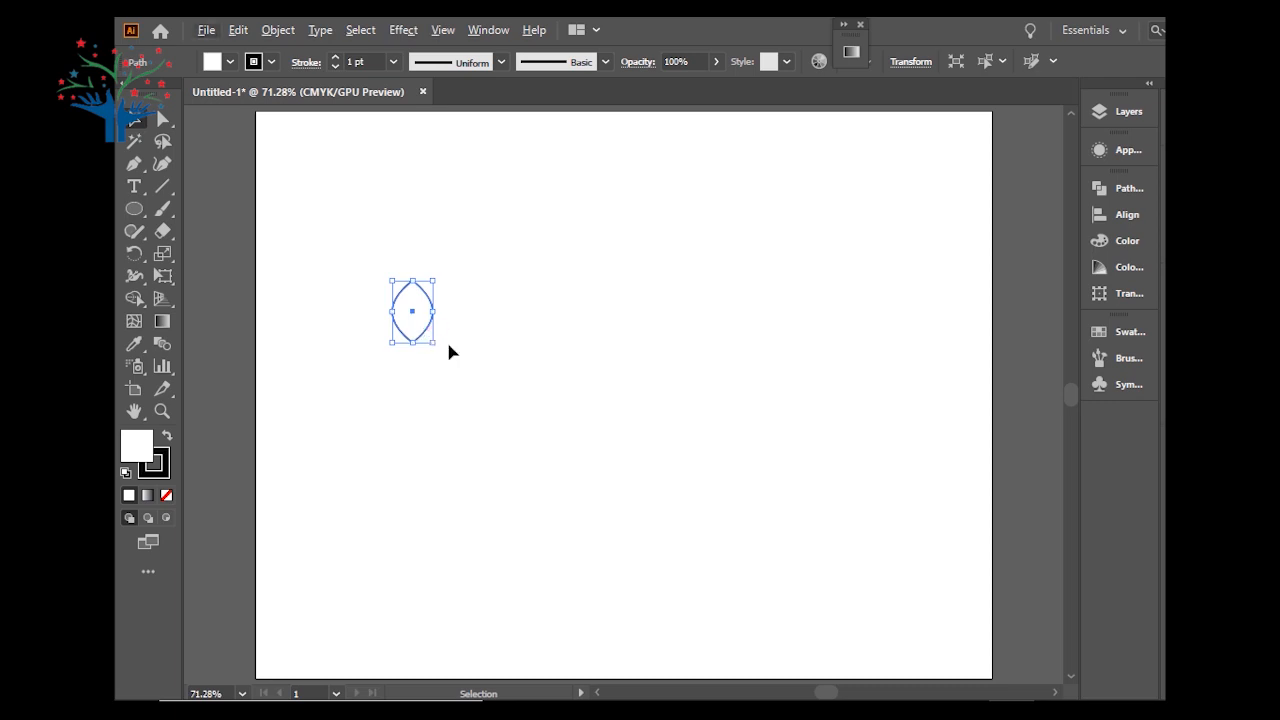
Step: Rotate the leaf shape by 45°
click(910, 62)
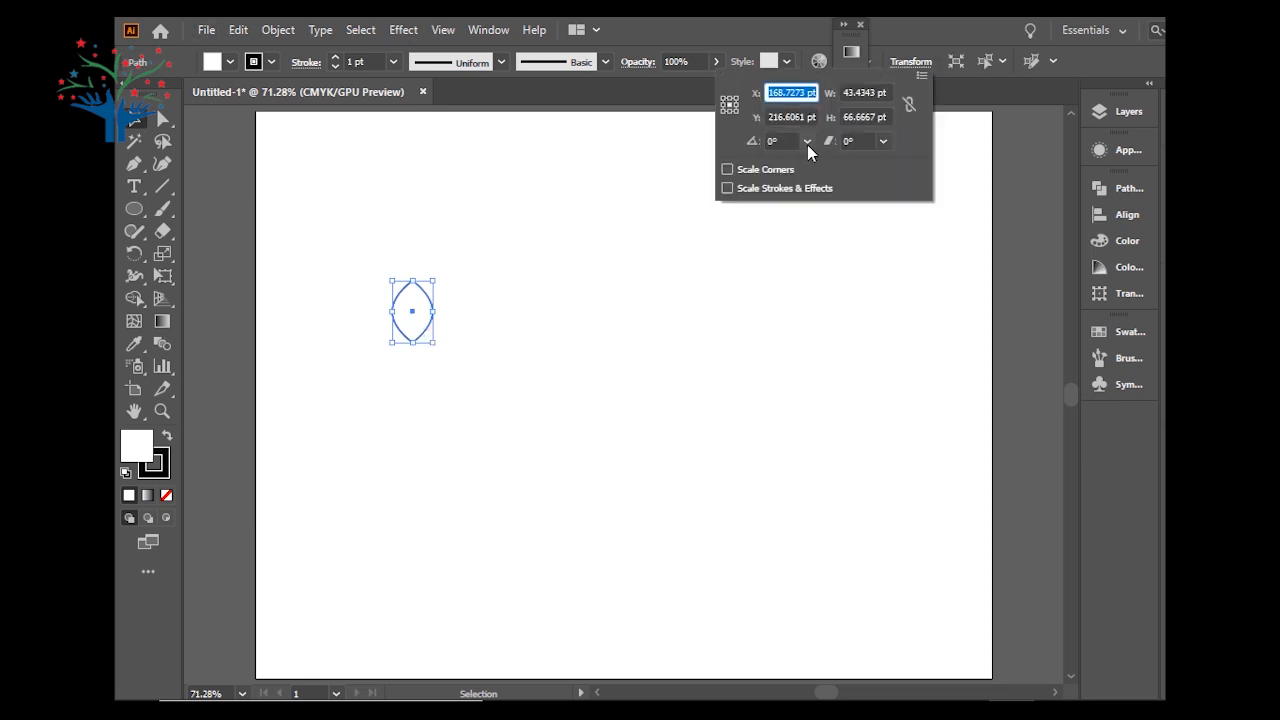
click(785, 141)
text(45)
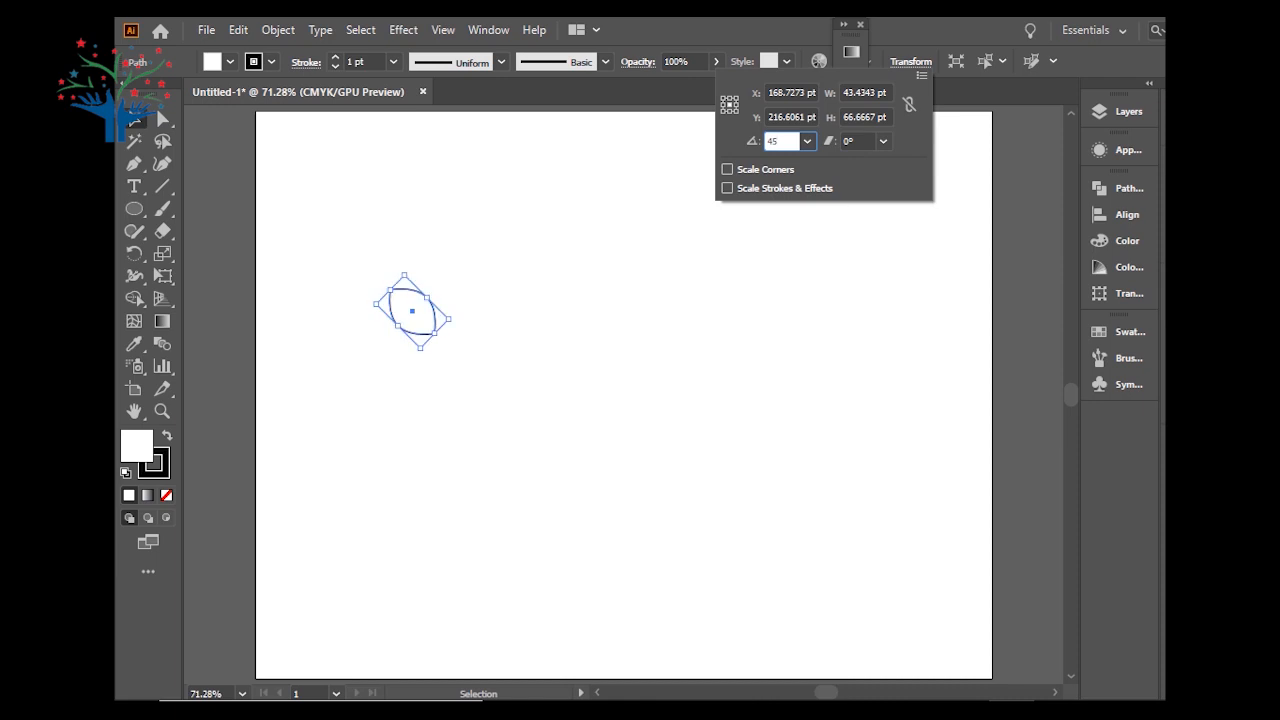
key(Return)
click(517, 307)
Step: Copy the rotated leaf and paste the duplicate in place on top of it
click(423, 343)
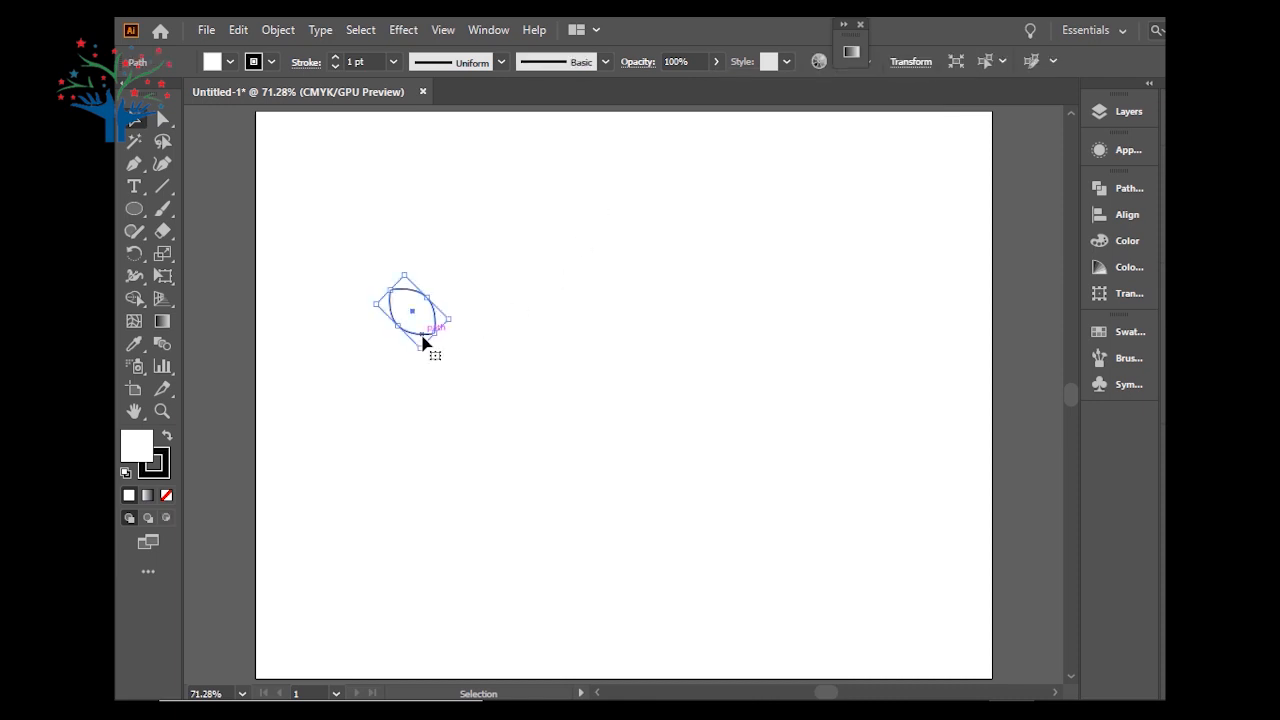
right_click(423, 343)
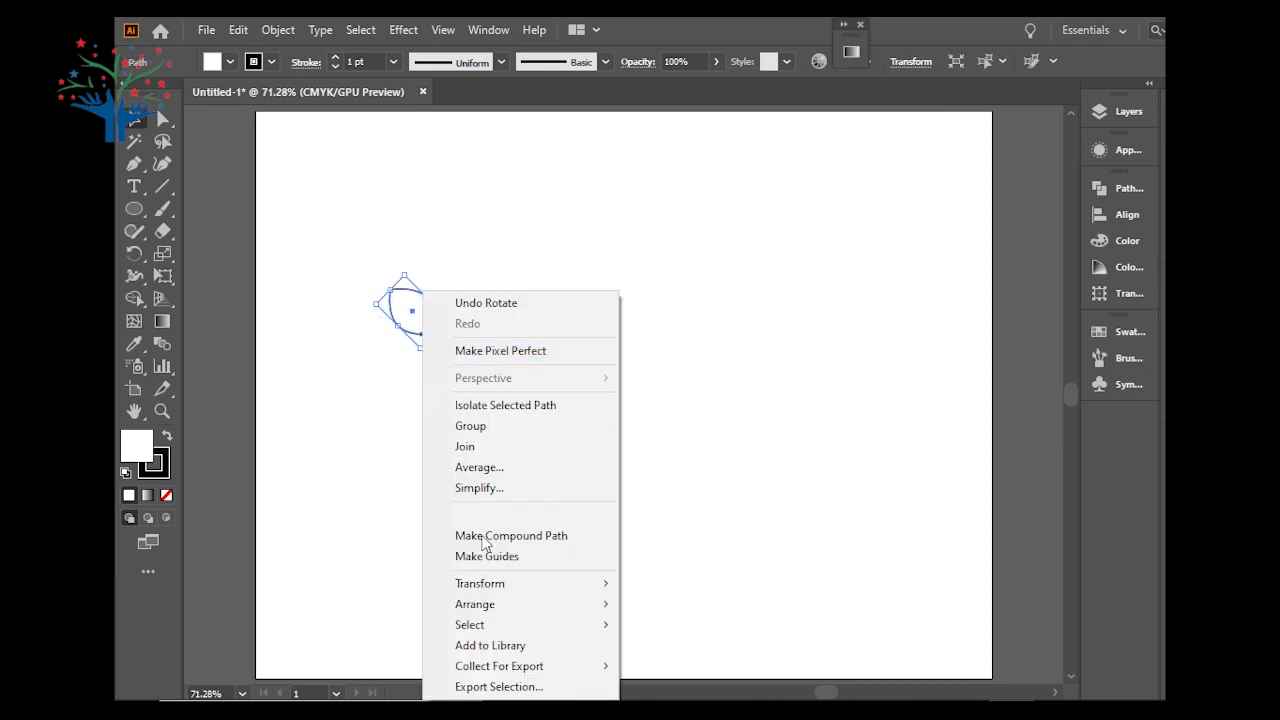
click(238, 30)
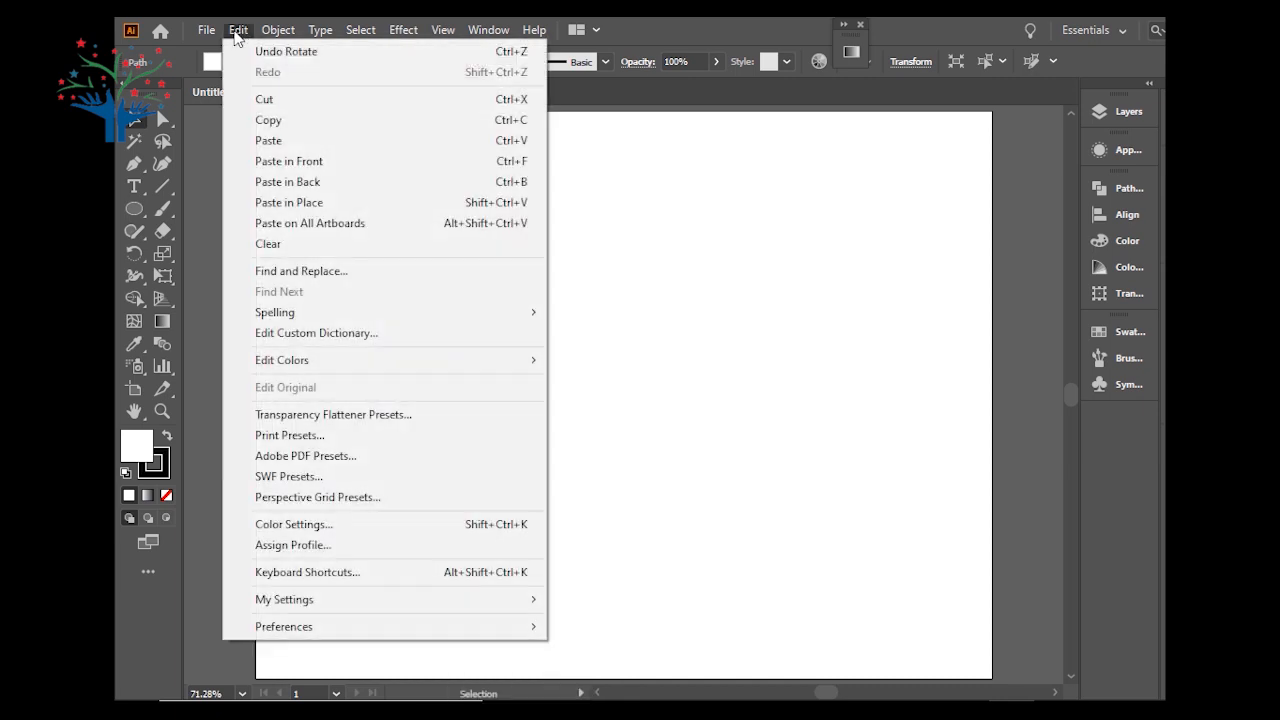
click(286, 122)
click(238, 30)
click(308, 203)
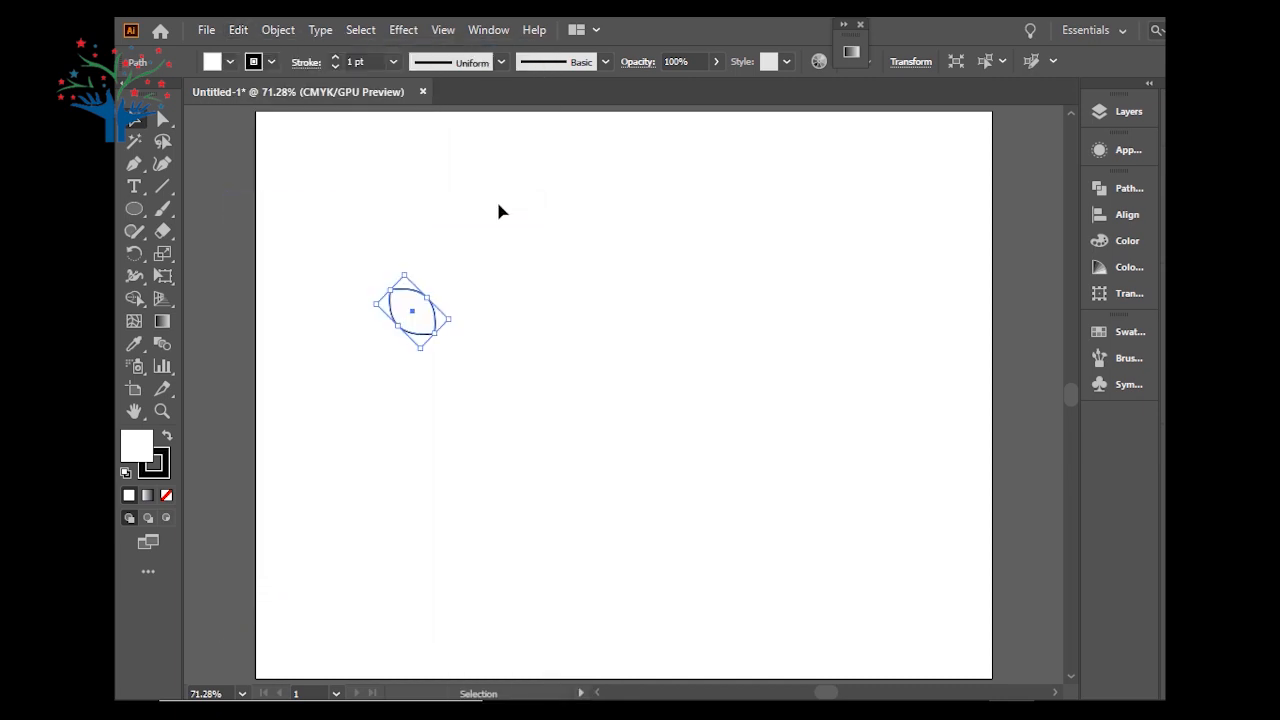
Step: Set the duplicate leaf's rotation to -45° and move it to the right beside the original leaf
click(911, 61)
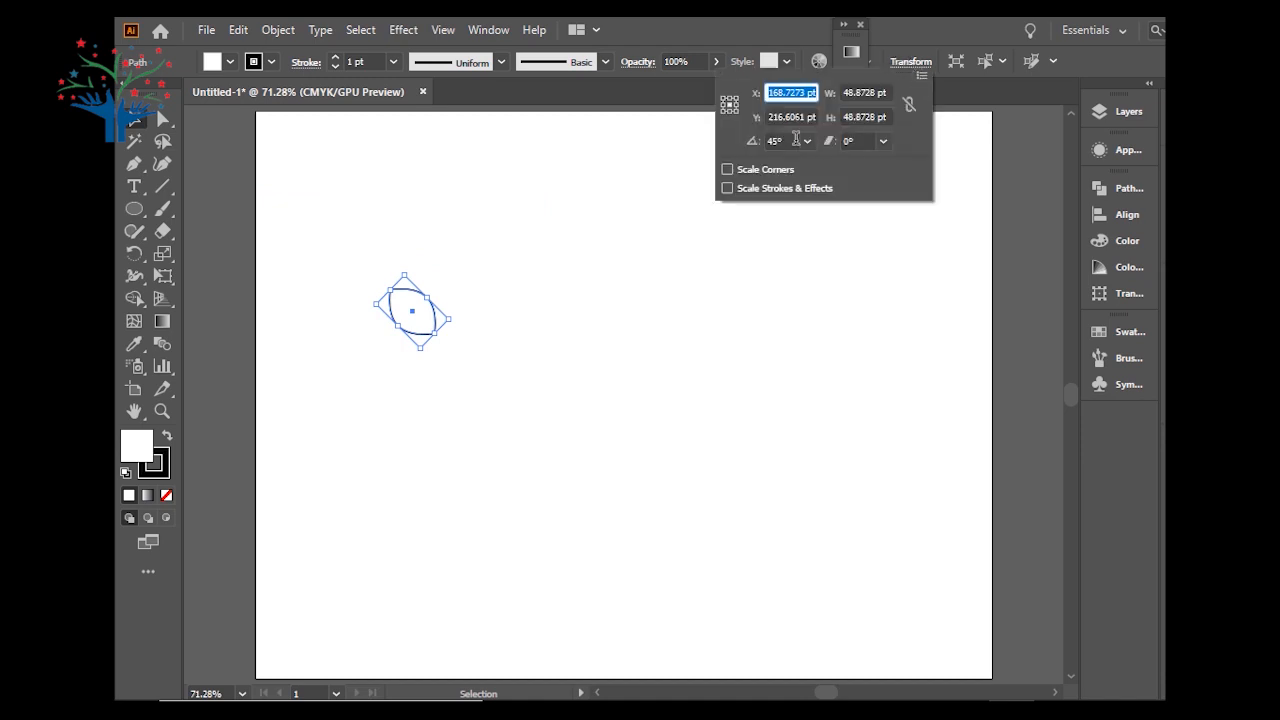
click(779, 141)
text(-4)
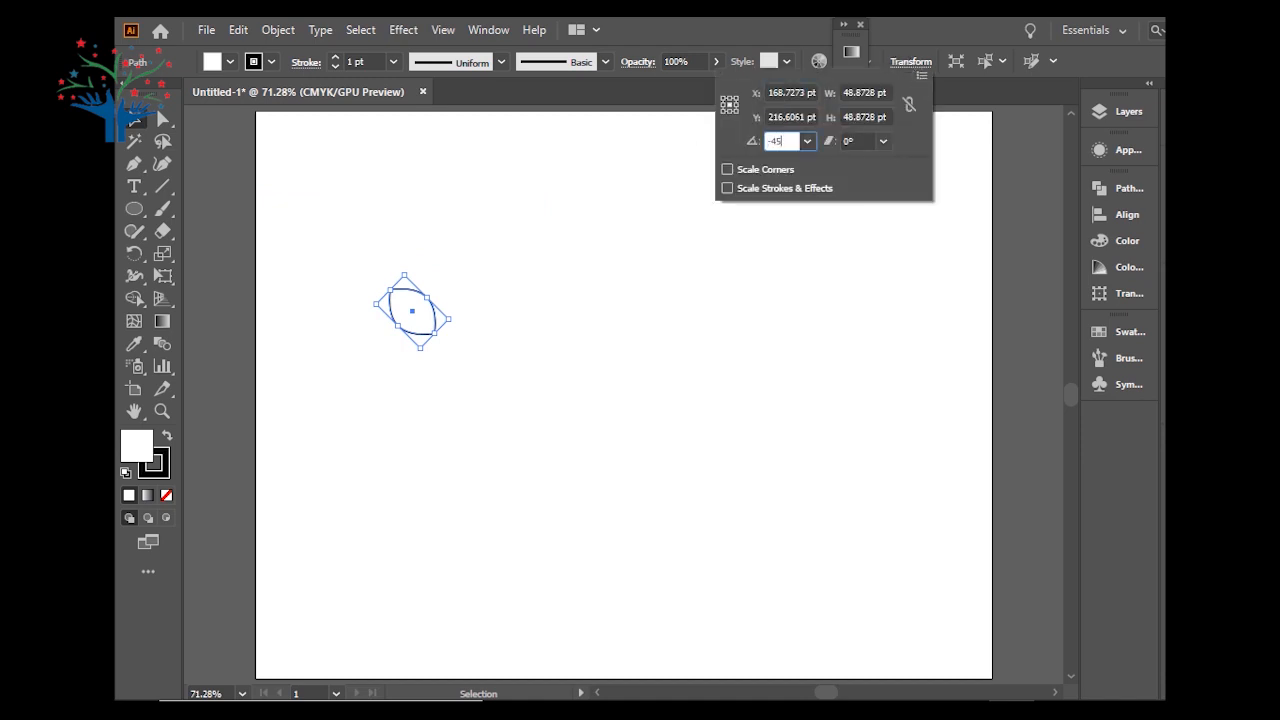
key(Return)
drag(412, 335, 459, 331)
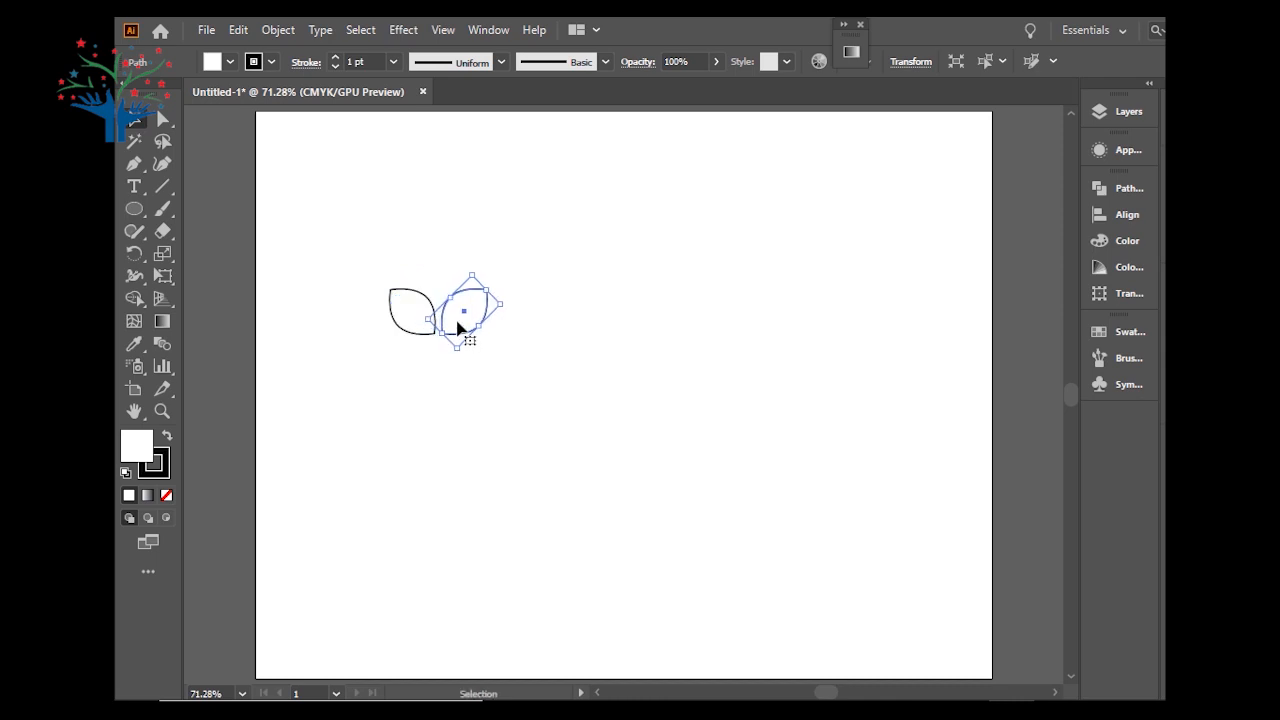
Step: Group the two leaves and move the group up and to the right on the artboard
click(466, 398)
drag(511, 230, 312, 391)
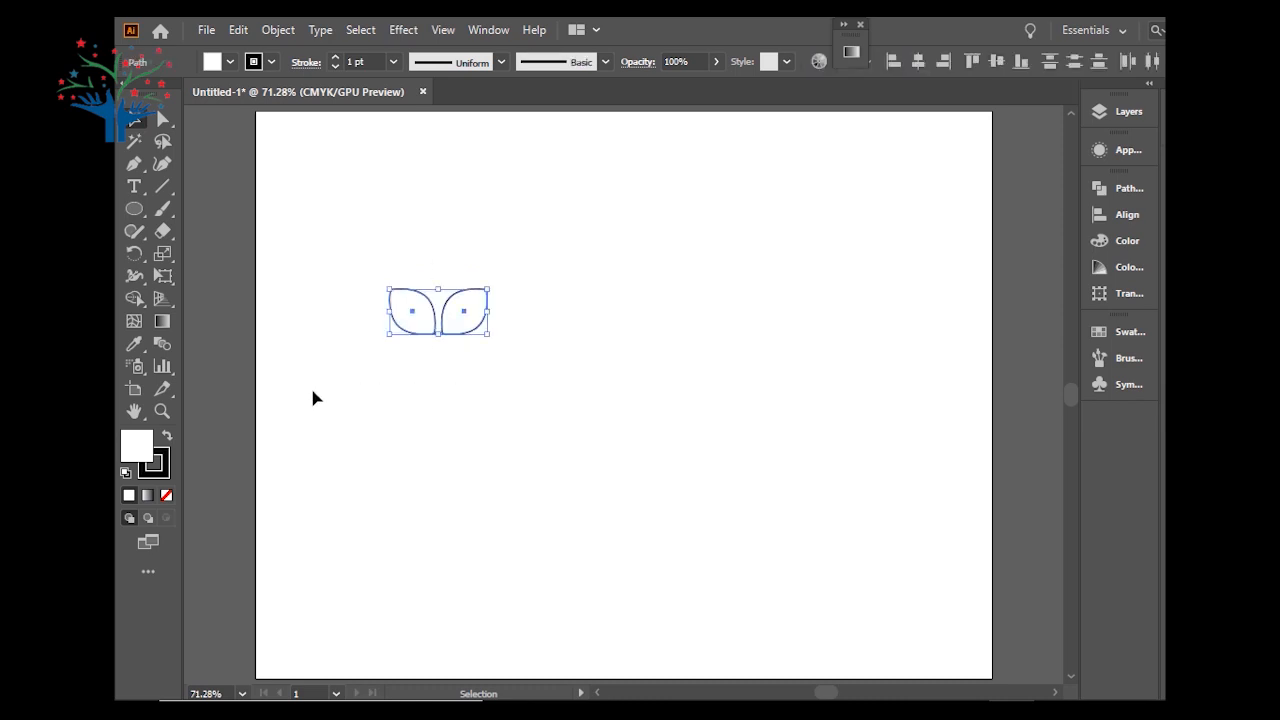
click(278, 30)
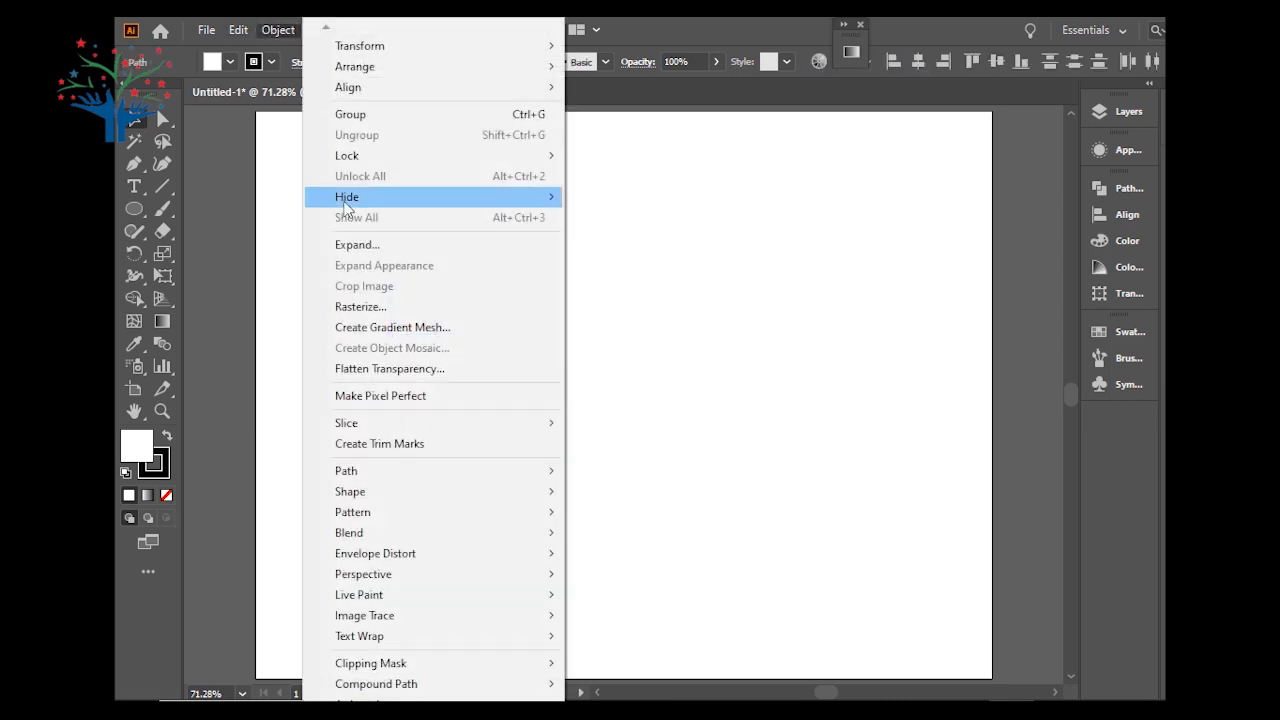
click(358, 115)
click(568, 343)
drag(476, 339, 631, 276)
Step: Draw a large circle with the Ellipse tool, remove its fill, and place it directly beneath the leaf pair
click(134, 208)
mouse_move(503, 325)
mouse_down()
mouse_move(666, 471)
mouse_move(708, 540)
mouse_move(723, 534)
mouse_move(668, 489)
mouse_up()
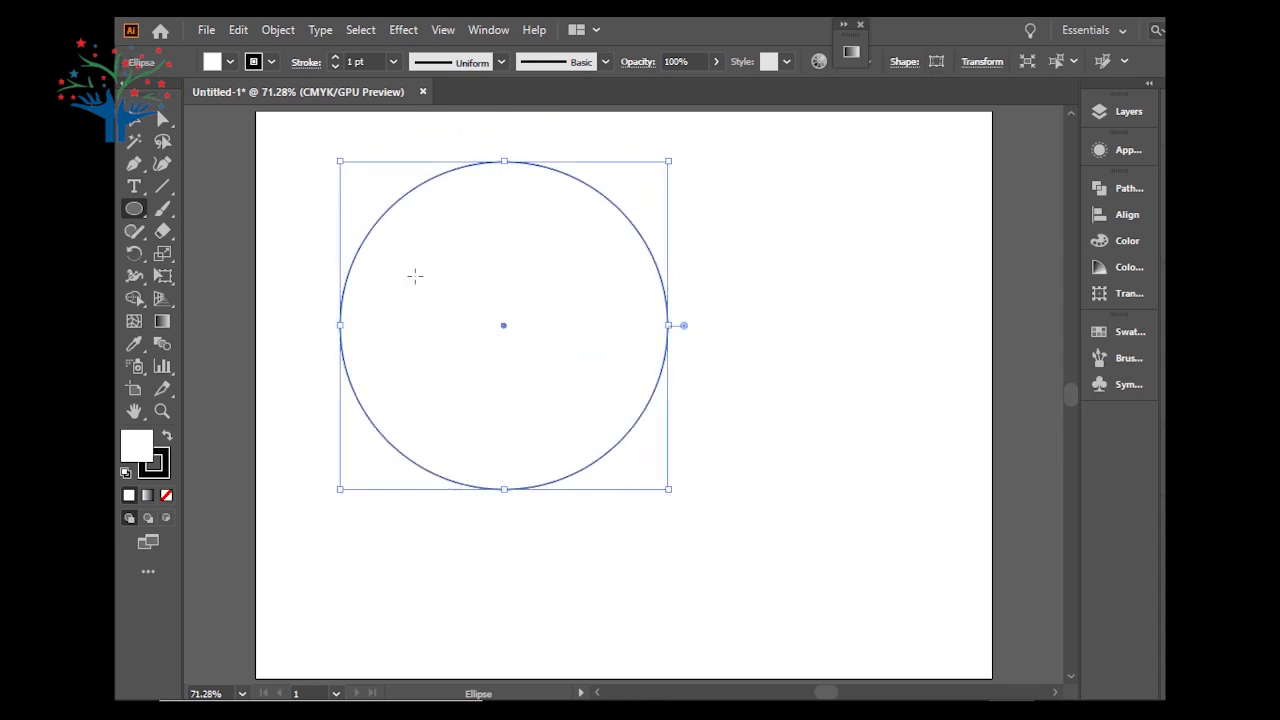
click(128, 125)
click(229, 62)
click(128, 94)
click(503, 328)
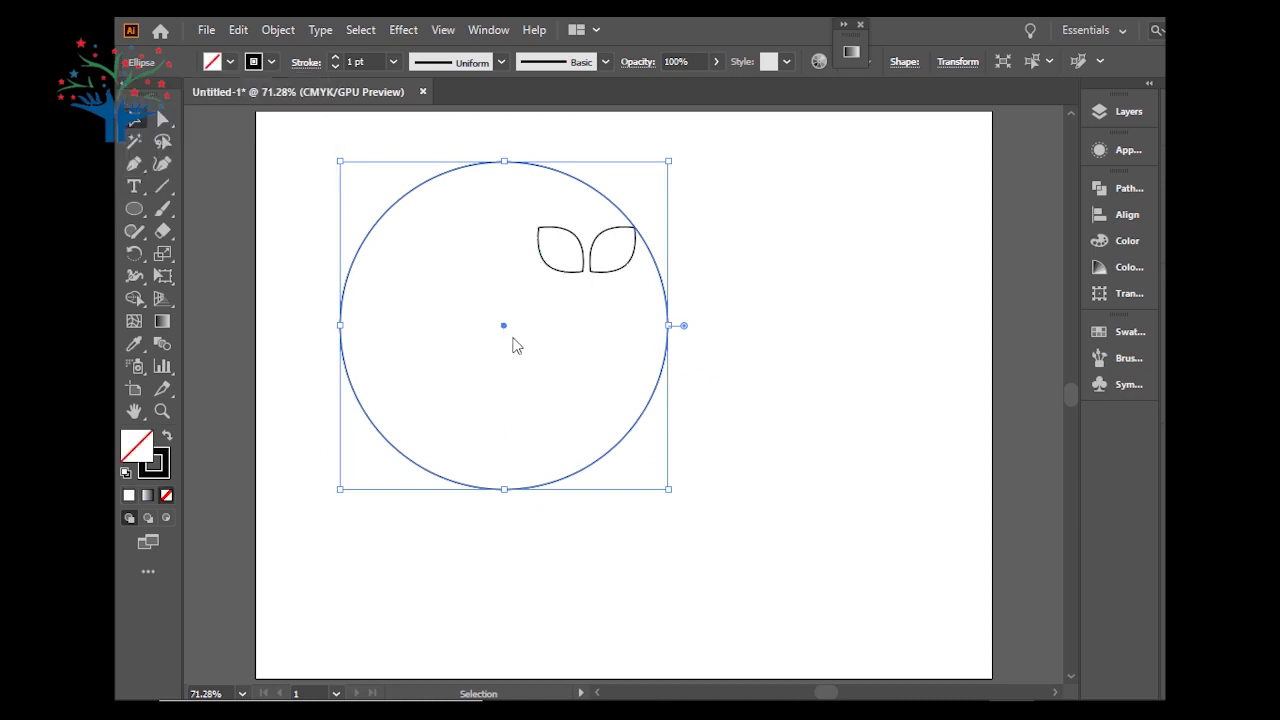
drag(612, 455, 710, 566)
Step: Rotate the leaf pair about a quarter turn clockwise and position it so the circle's top edge runs between the two leaves
click(655, 232)
click(624, 259)
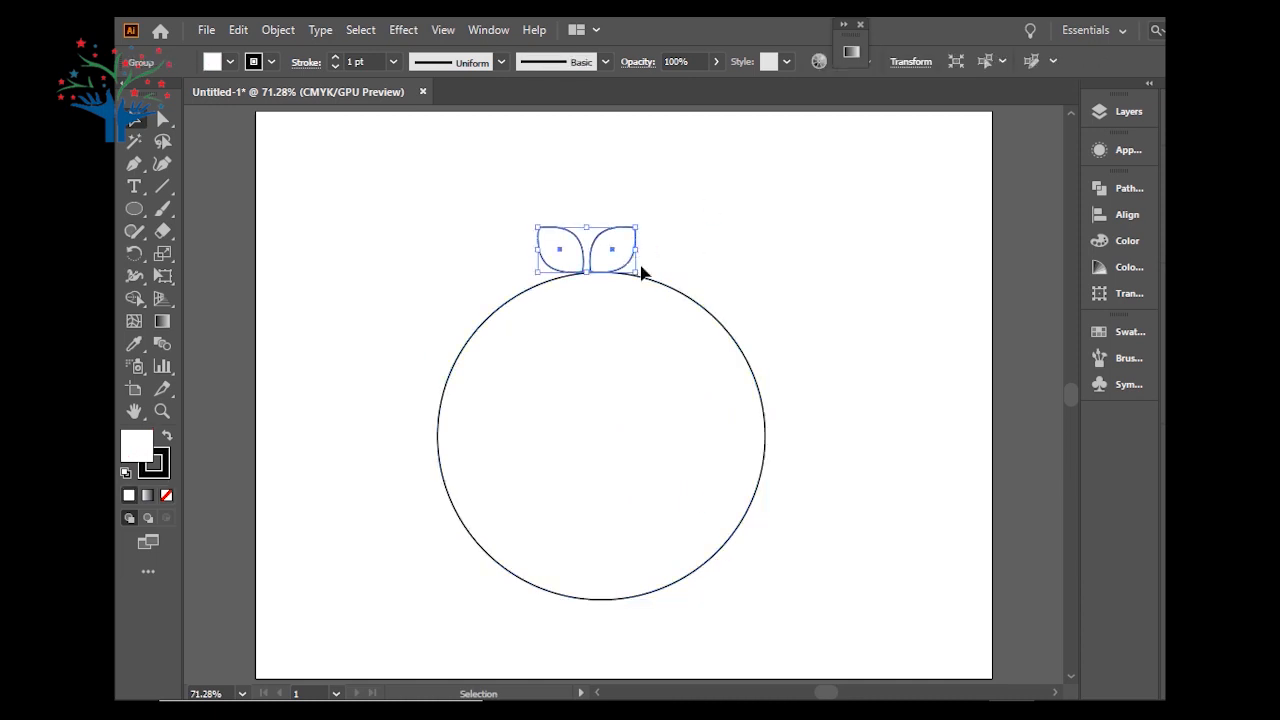
click(647, 271)
drag(651, 271, 631, 271)
drag(643, 209, 616, 310)
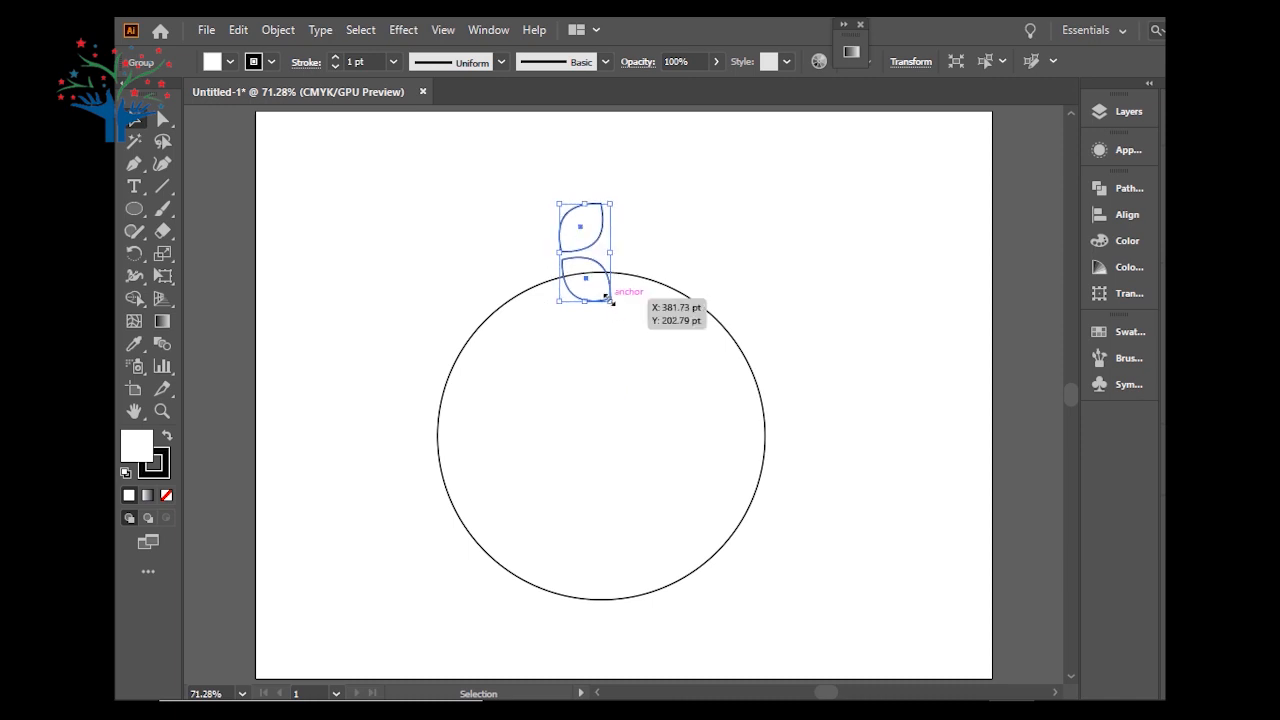
drag(600, 265, 609, 286)
key(Down)
key(Down)
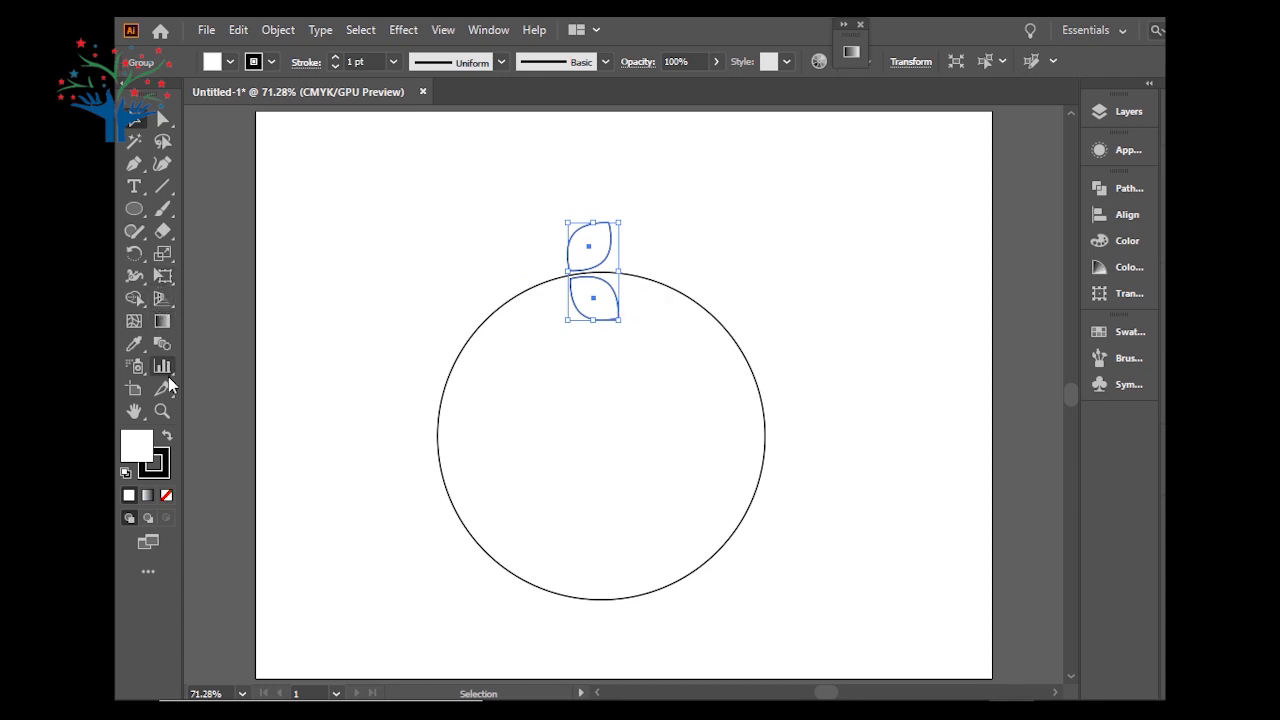
Step: Add the text note "select rotate tool and use ALT button" near the artboard's upper left corner
click(136, 256)
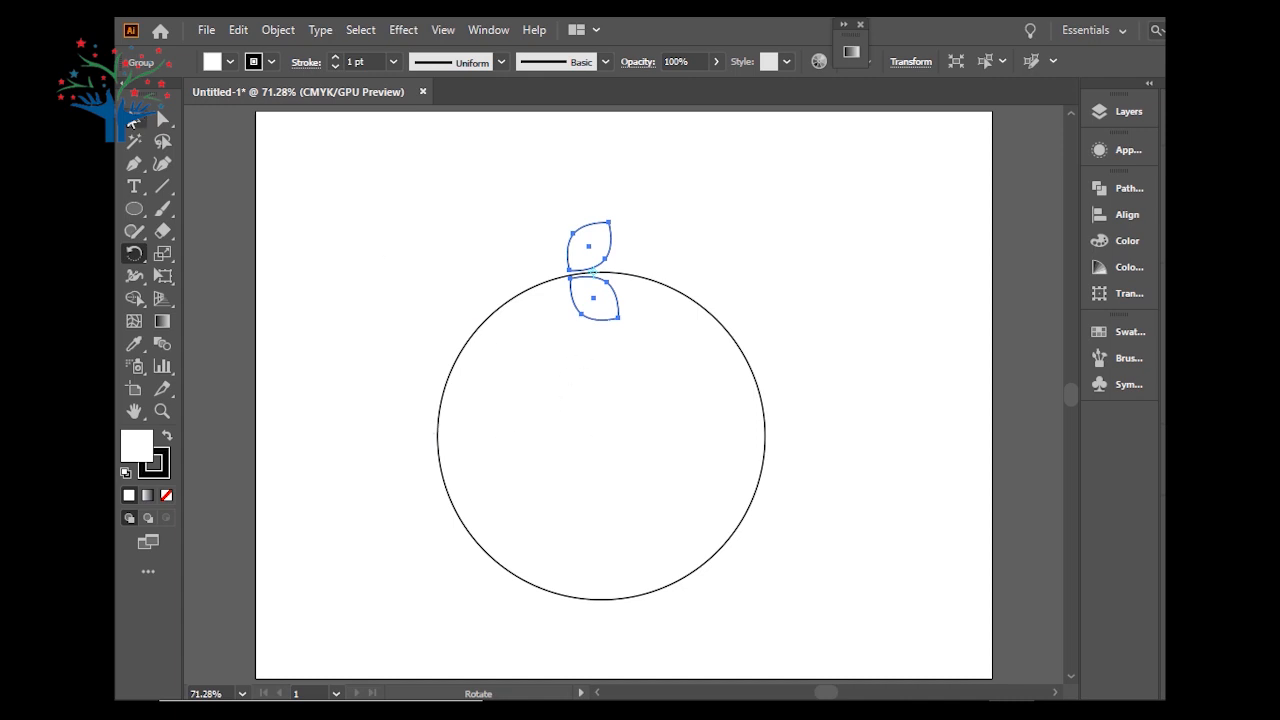
key(v)
key(t)
click(313, 170)
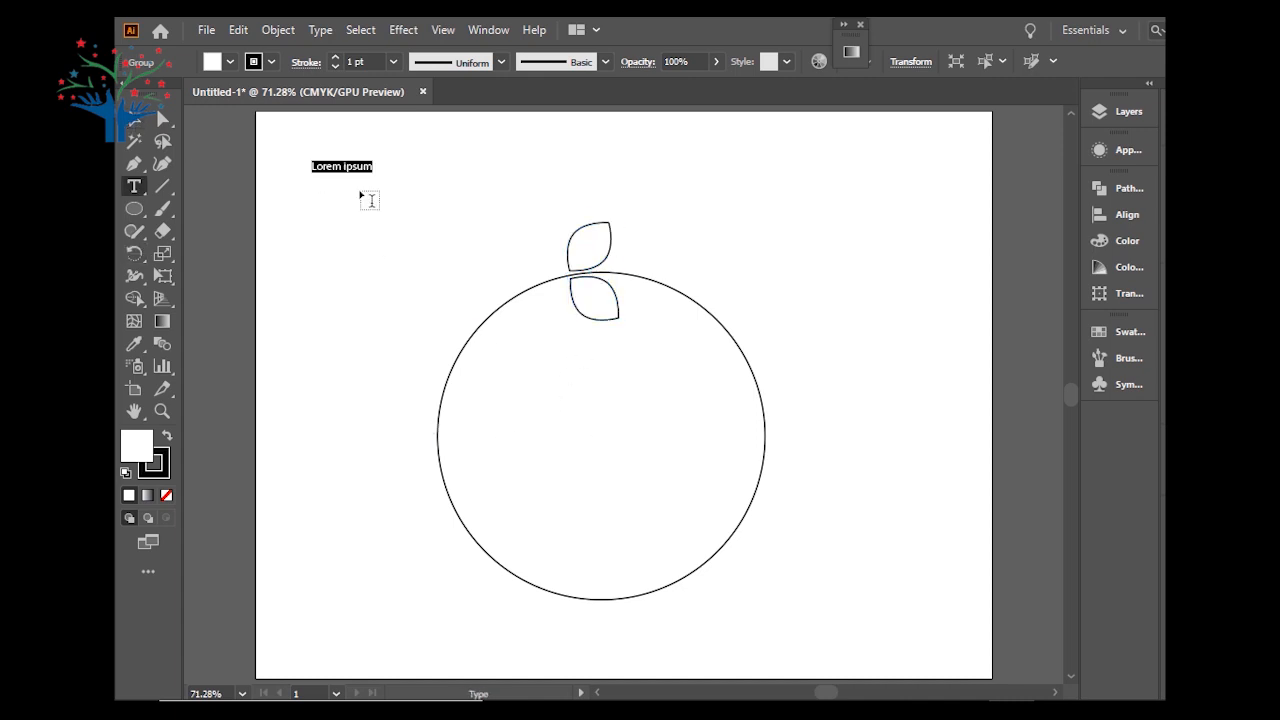
text(slect)
key(BackSpace)
key(BackSpace)
key(BackSpace)
text(elect ro)
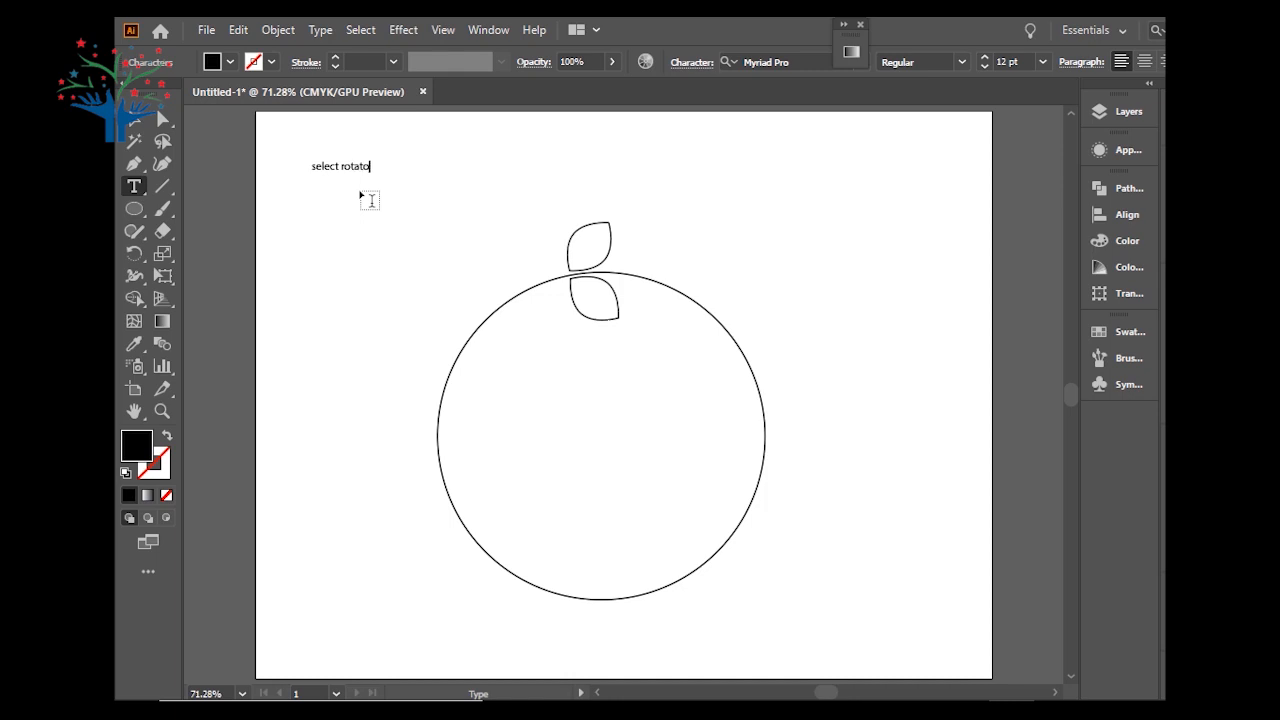
text(tate tool and use ALT button)
click(134, 253)
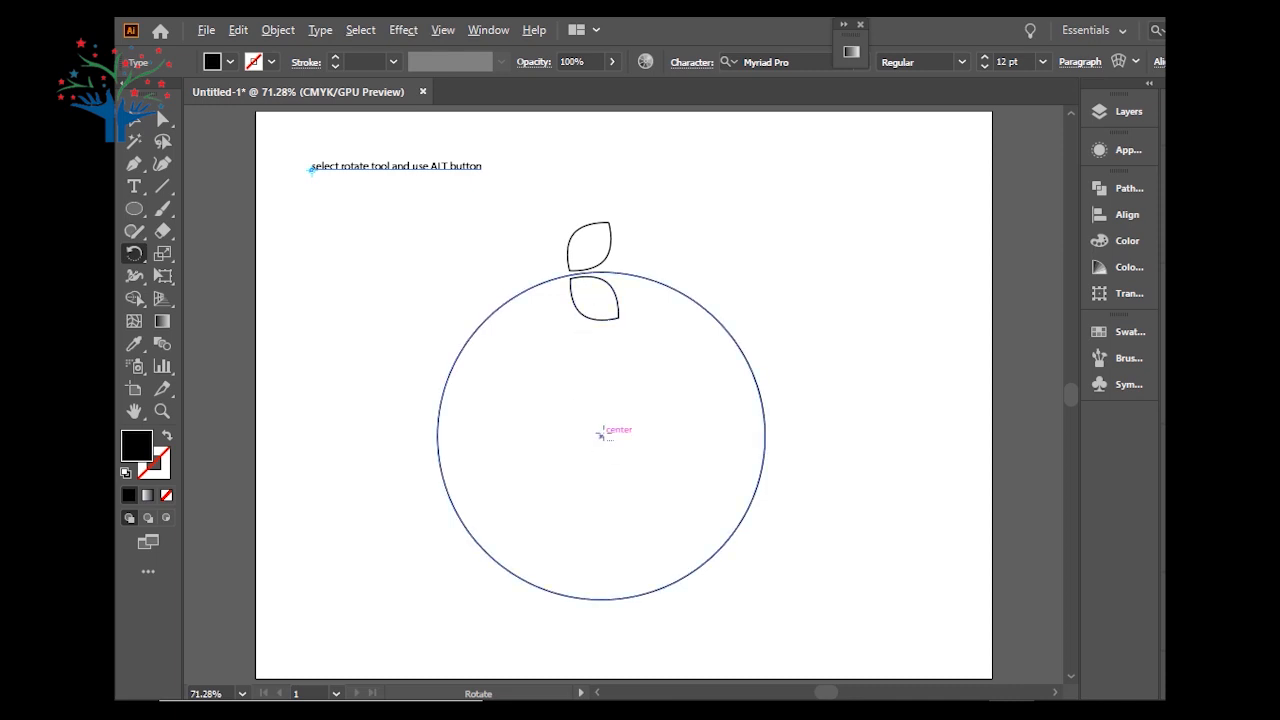
alt+click(600, 435)
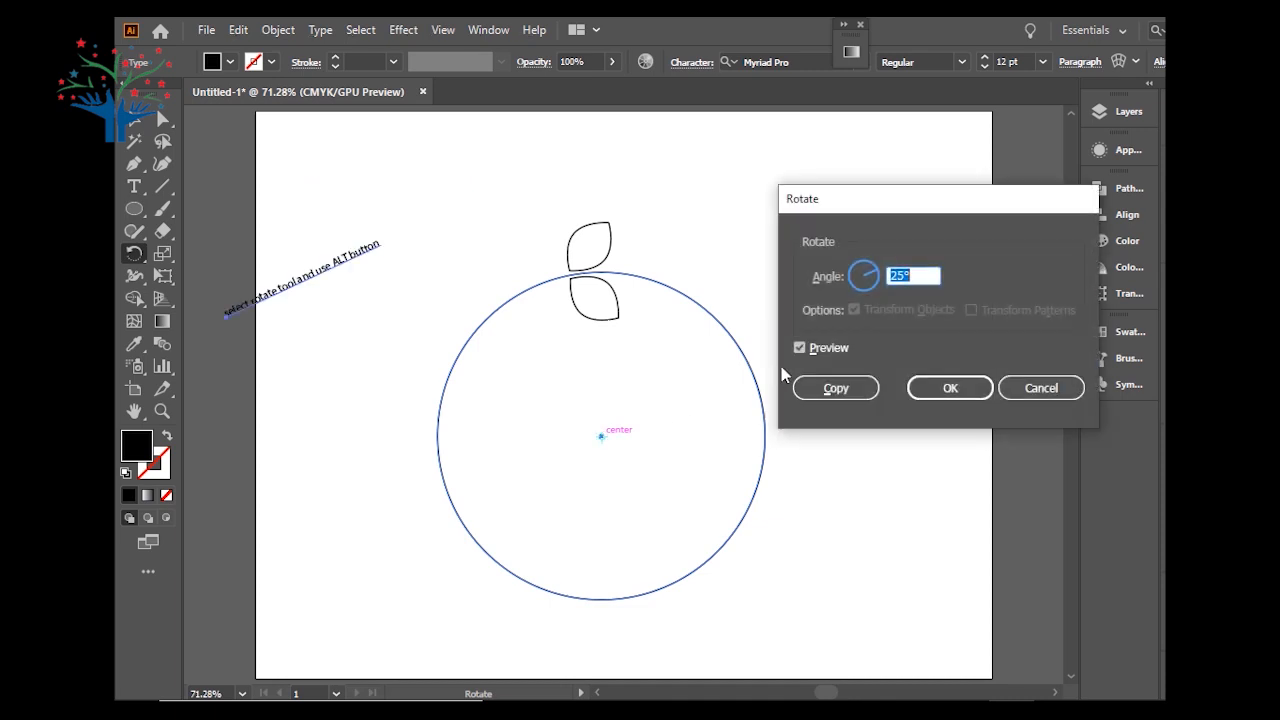
click(1003, 394)
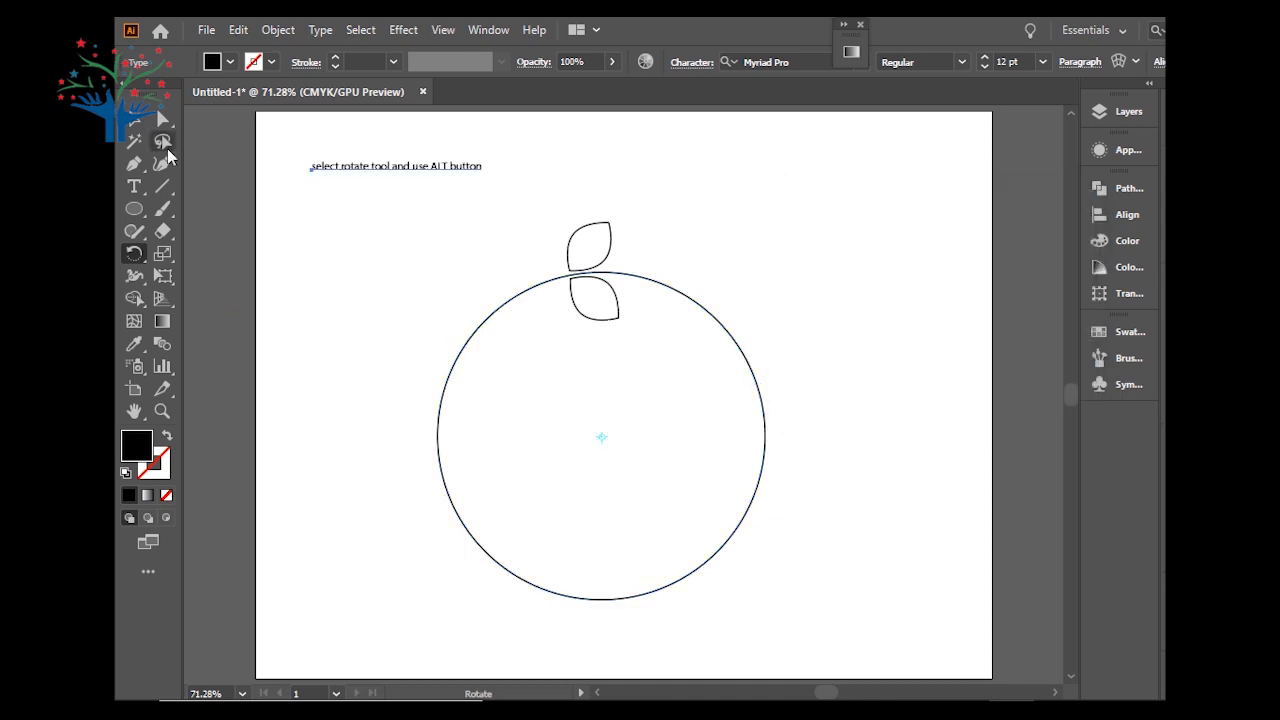
Step: Create a copy of the leaf pair rotated by 360/12 degrees about the circle's center
click(136, 120)
click(578, 240)
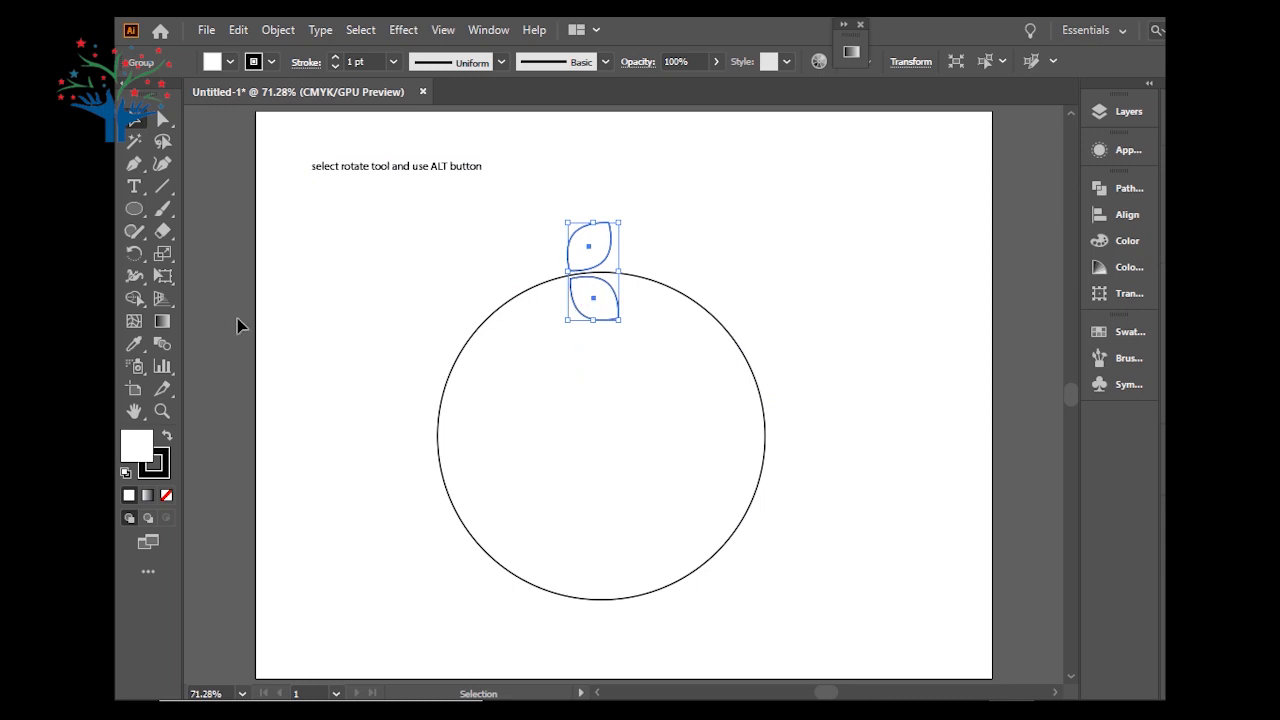
click(134, 253)
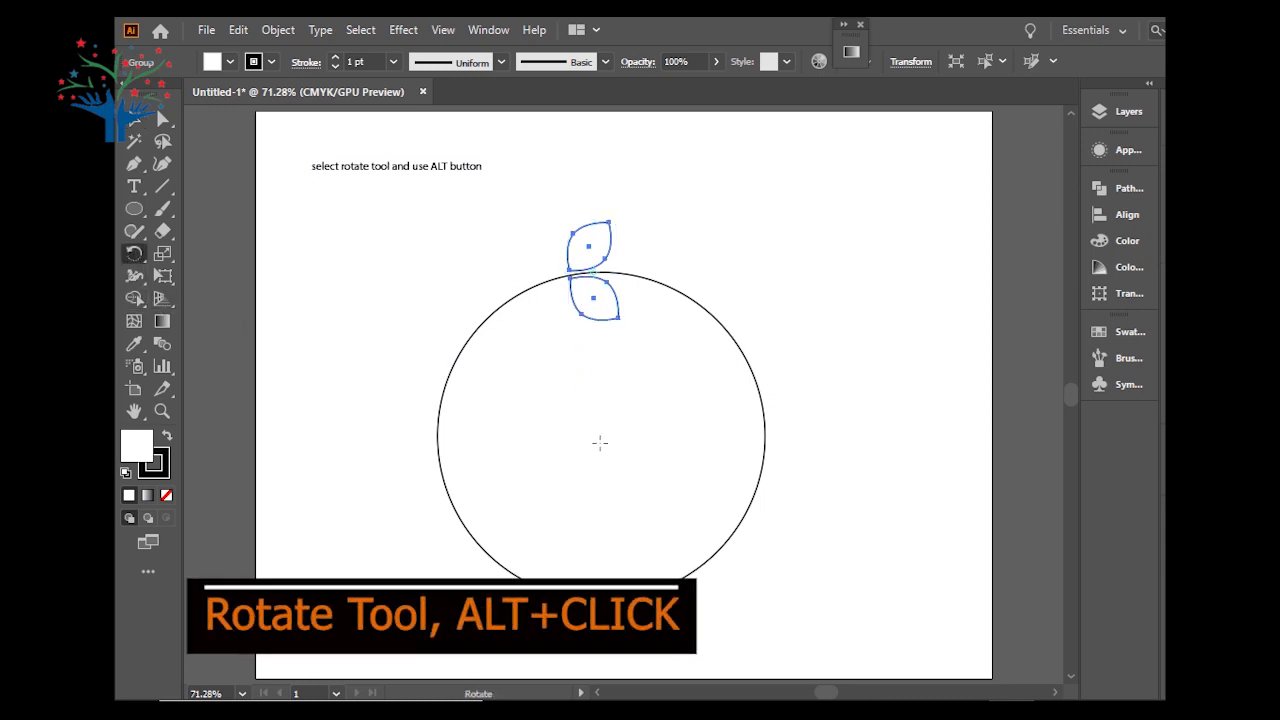
alt+click(600, 437)
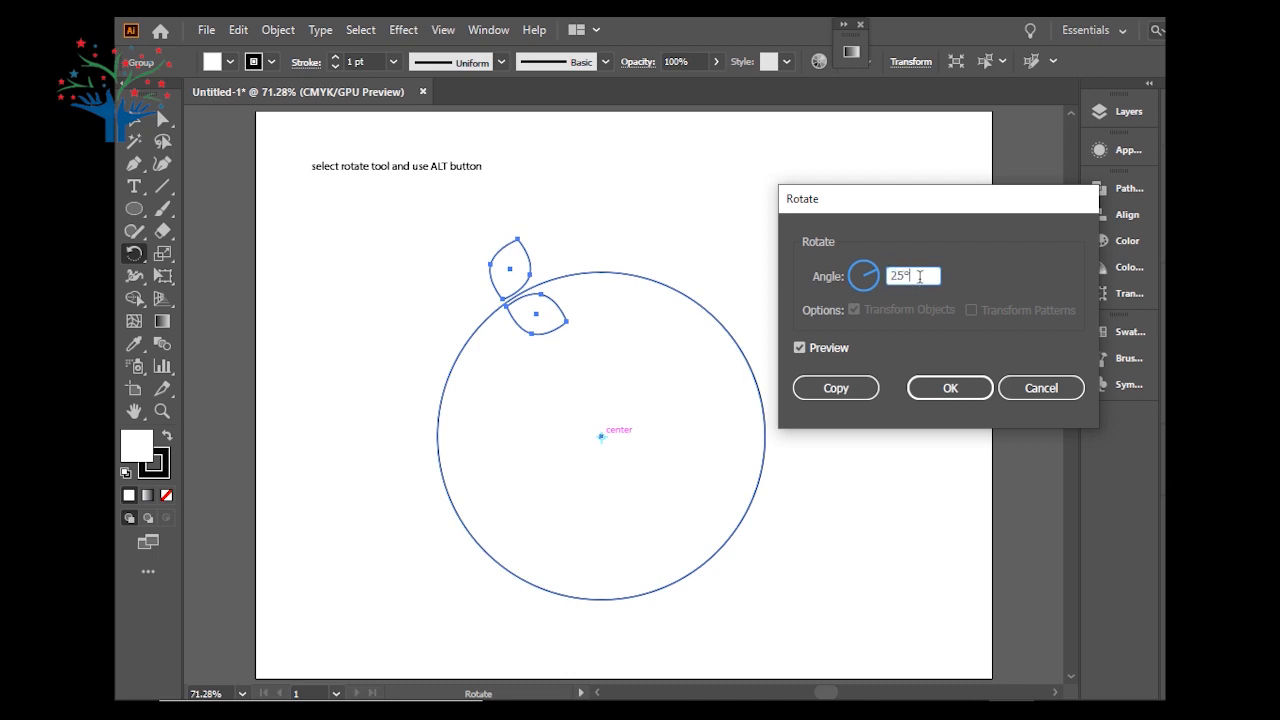
text(360/12)
click(851, 392)
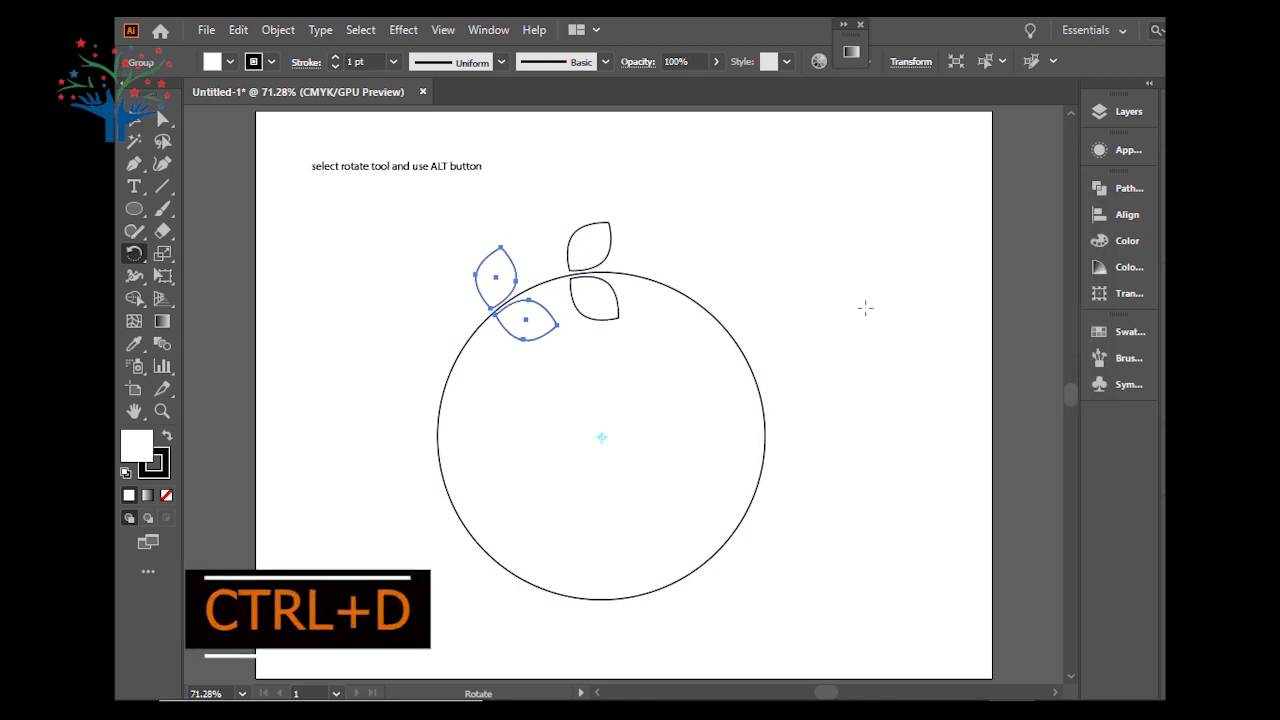
Step: Repeat the rotated copy around the circle until twelve evenly spaced leaf pairs complete the ring
key(ctrl+d)
key(ctrl+d)
key(ctrl+d)
key(ctrl+d)
key(ctrl+d)
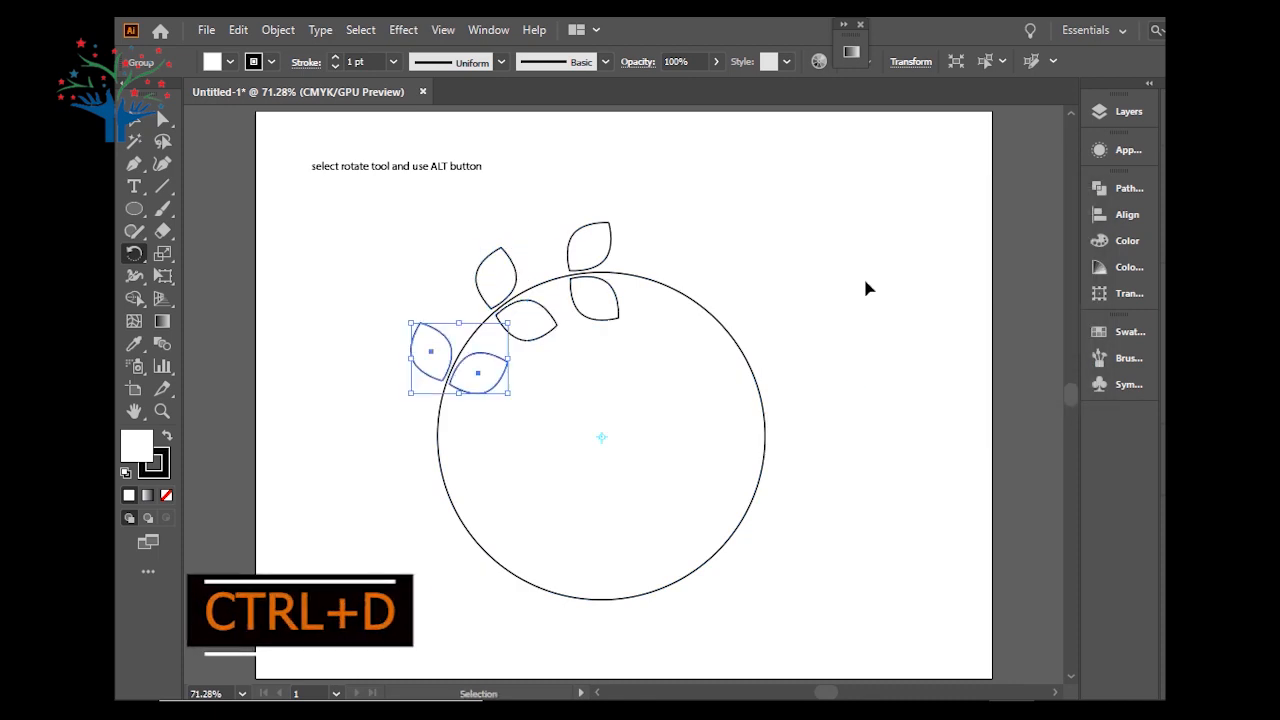
key(ctrl+d)
key(ctrl+d)
key(ctrl+d)
key(ctrl+d)
key(ctrl+d)
key(ctrl+d)
key(r)
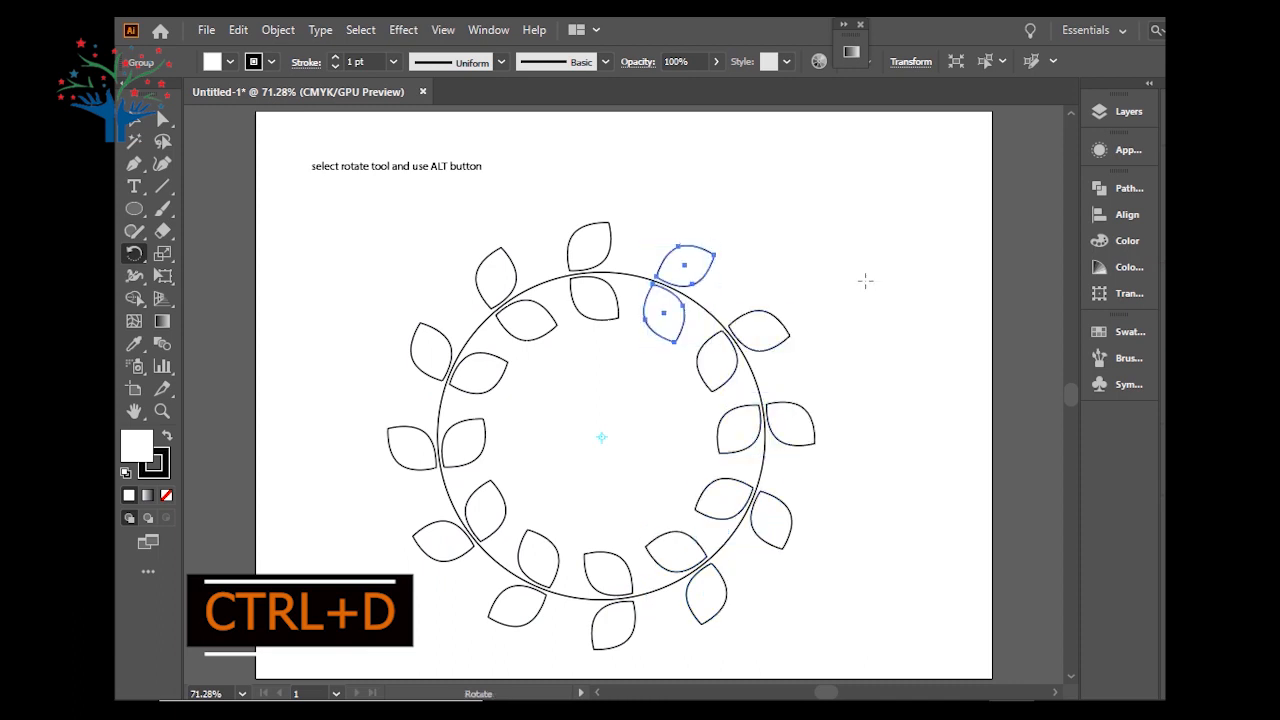
Step: Start a global edit from the leaf pair just right of the circle's top and fill it with orange
click(140, 124)
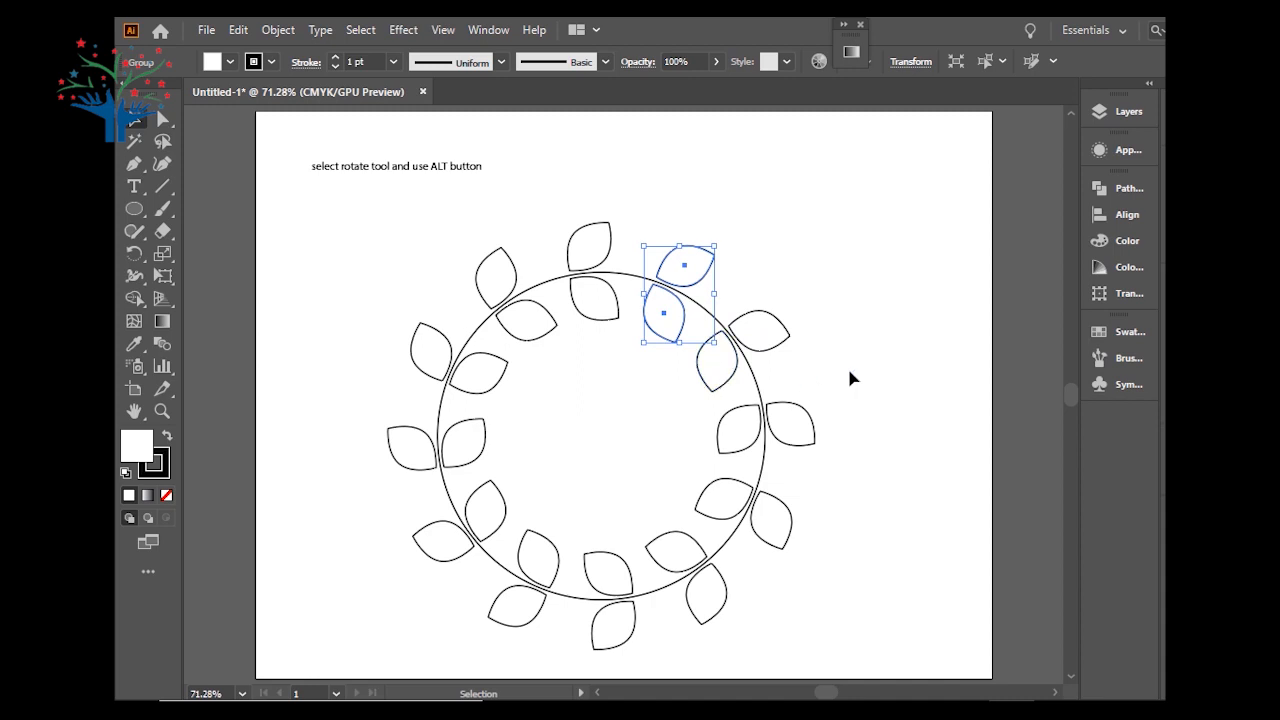
click(729, 262)
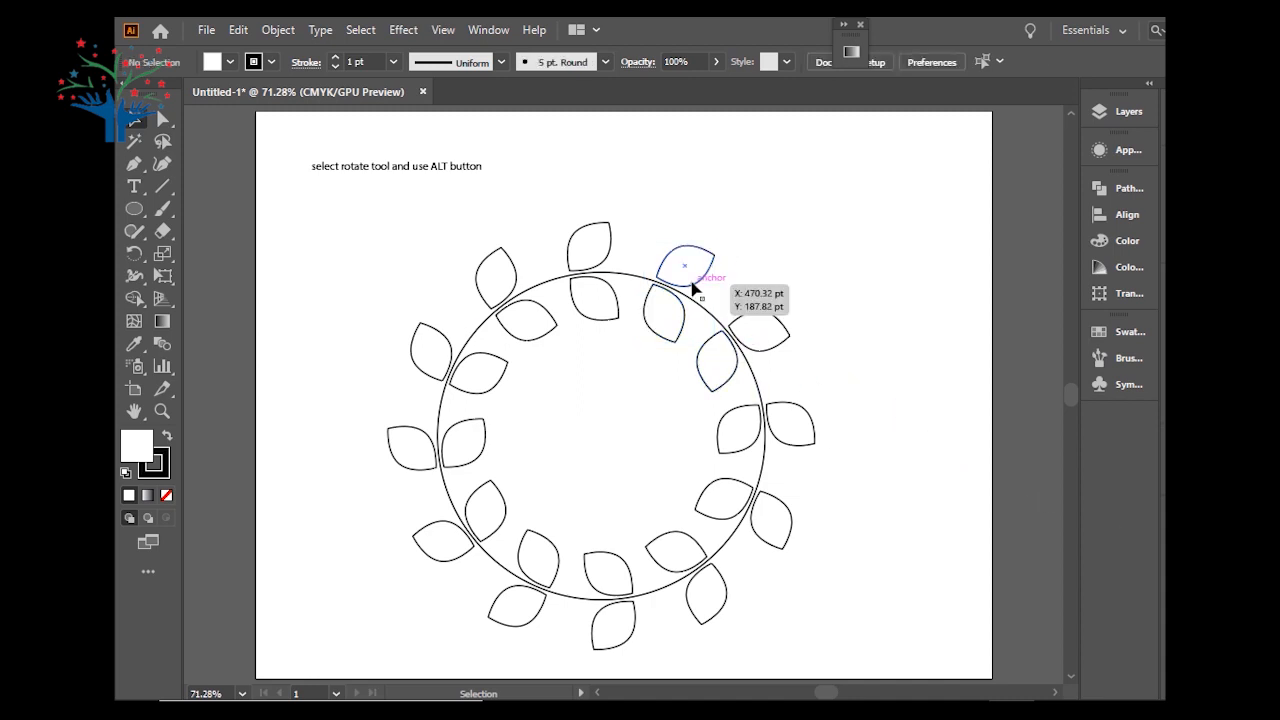
click(686, 290)
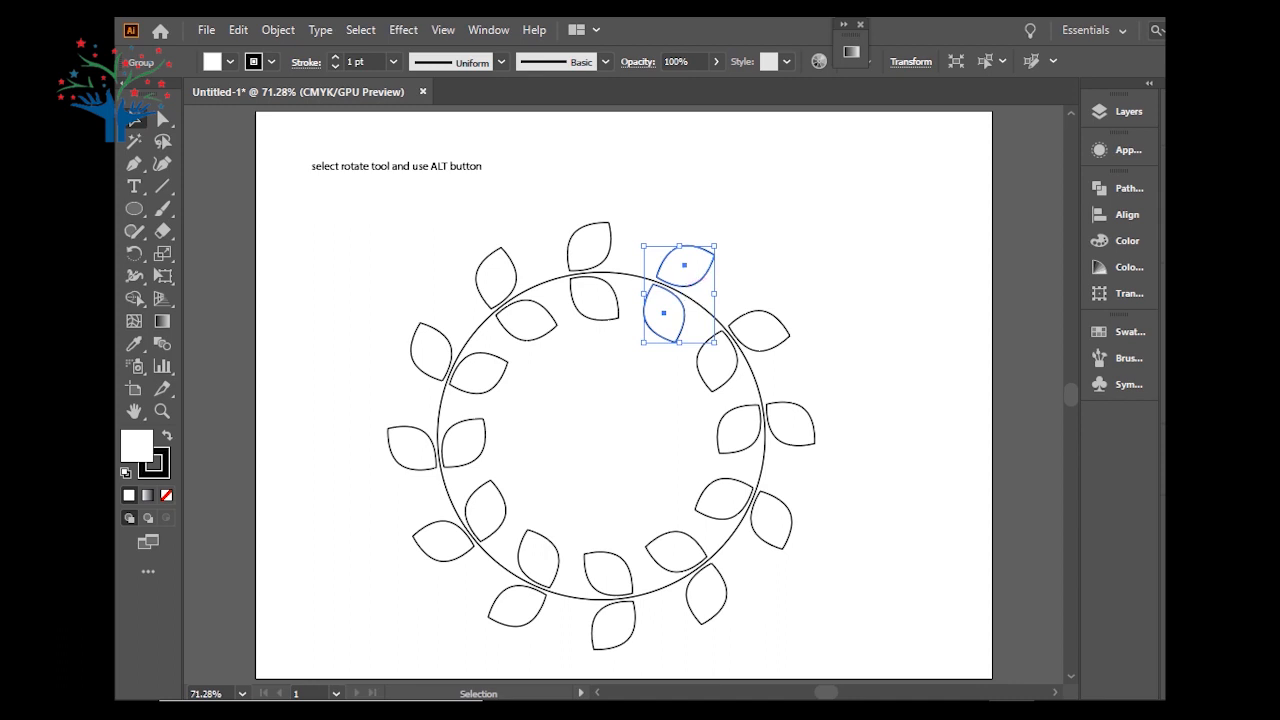
click(1031, 61)
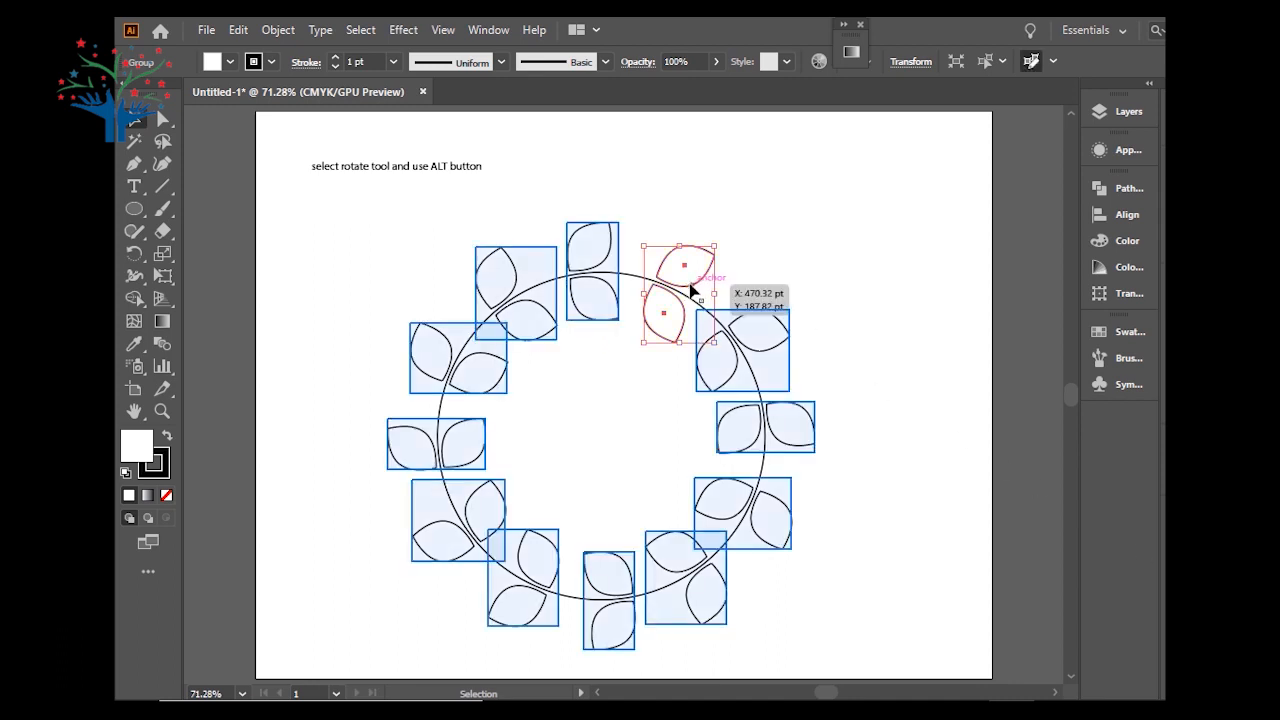
click(229, 62)
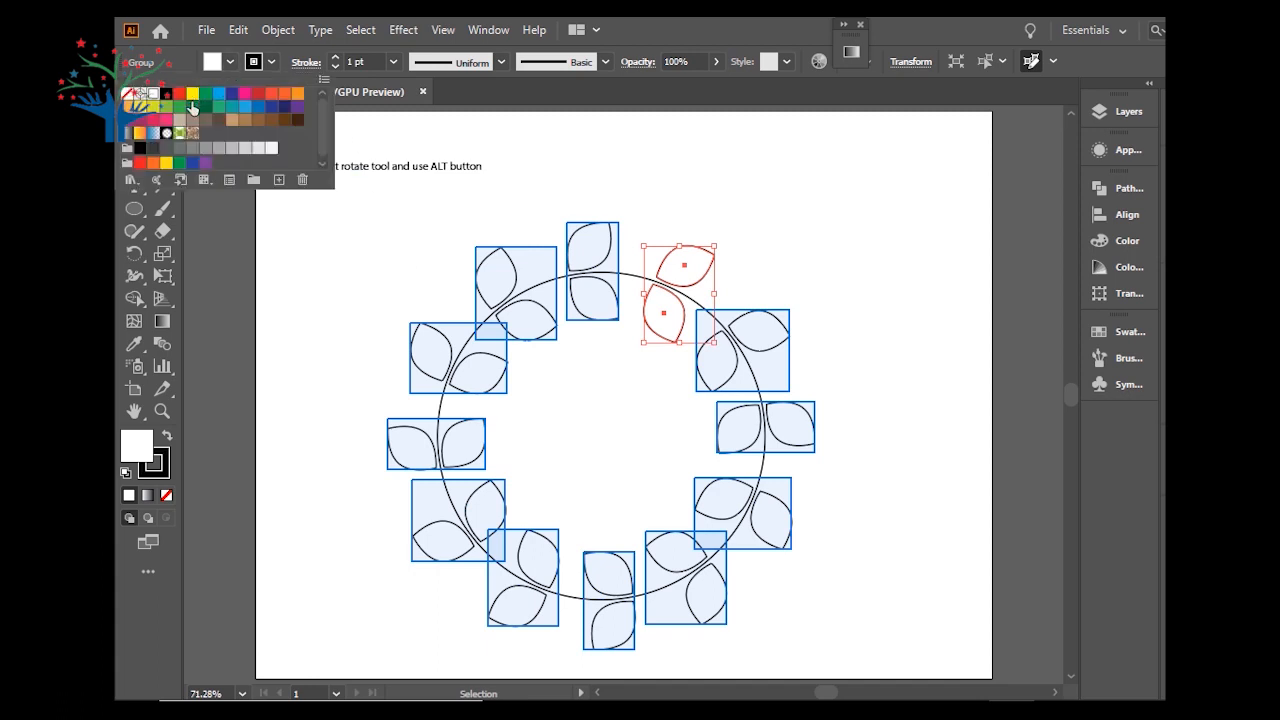
click(297, 93)
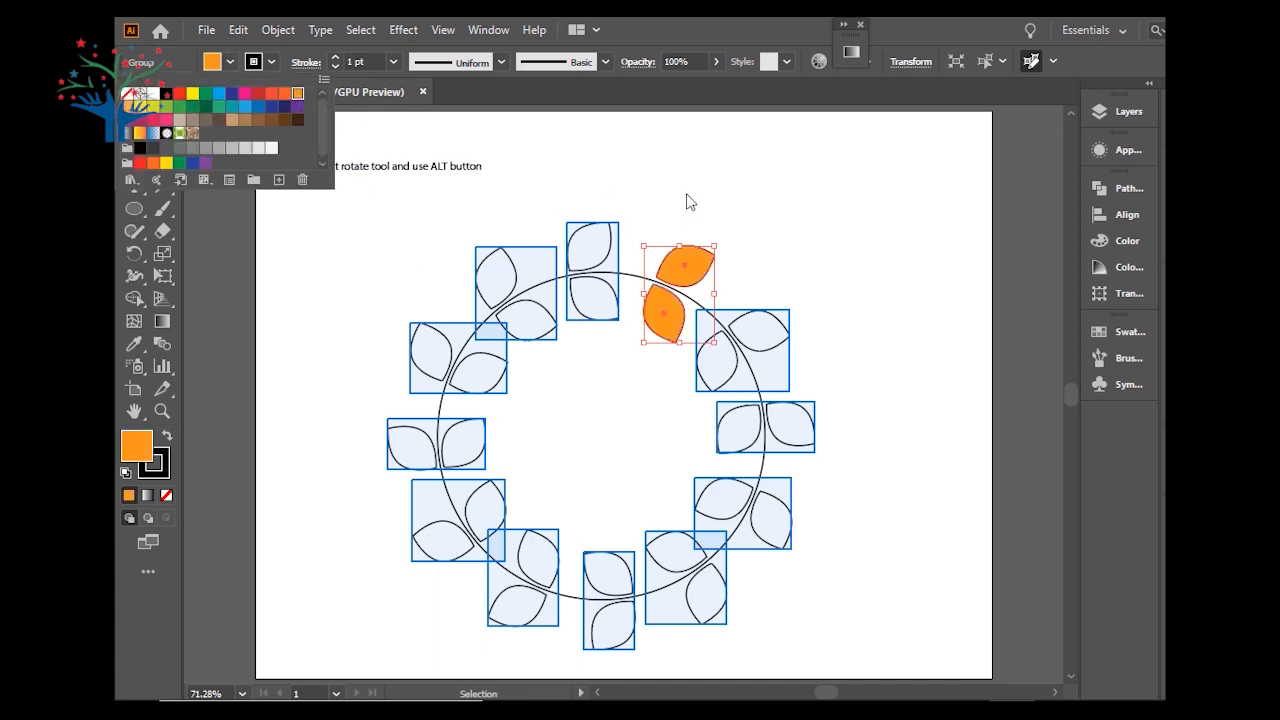
Step: Apply the orange fill to all the matching leaf pairs around the circle
click(874, 287)
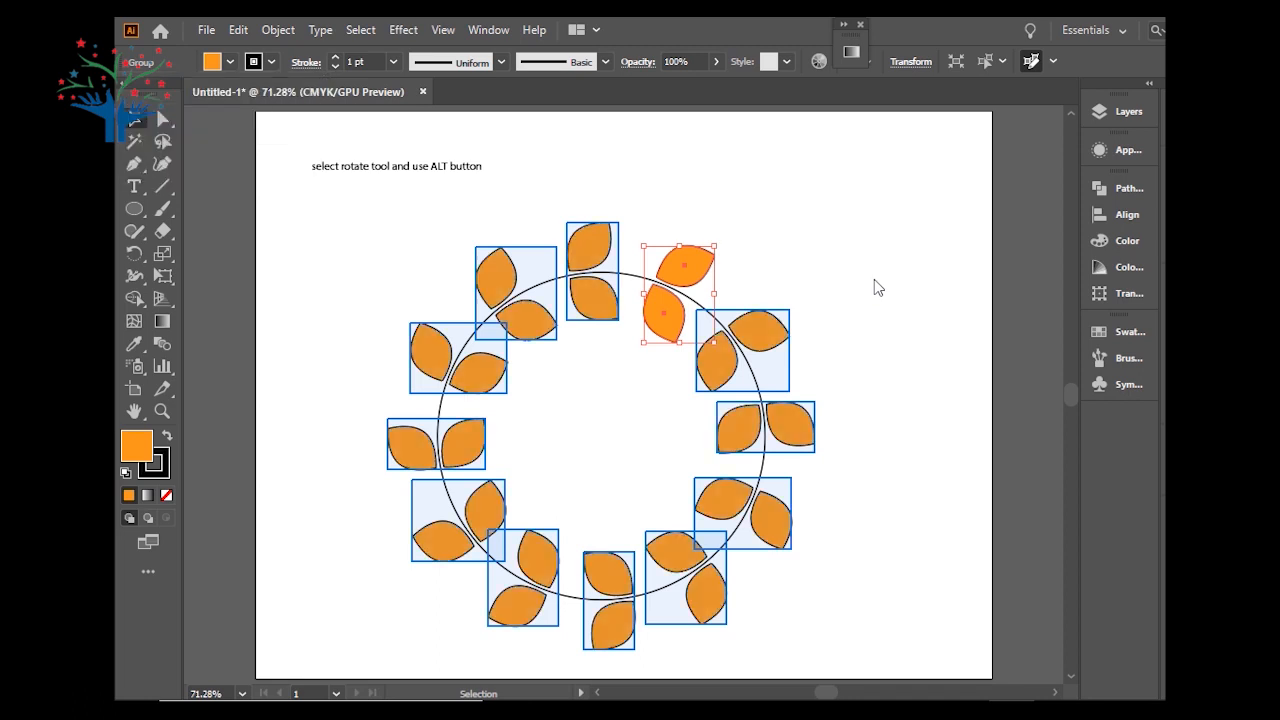
click(874, 287)
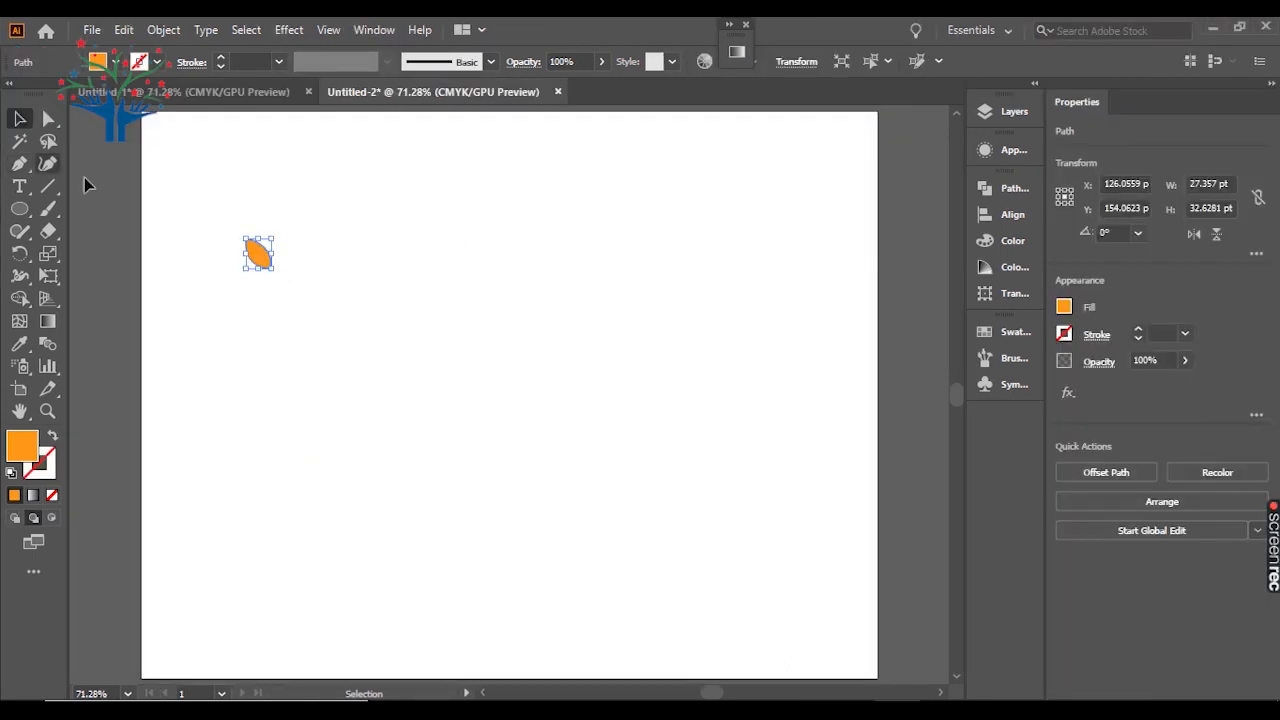
Step: Move the orange leaf about 58.6 pt to the right and paste a copy of it in place
drag(256, 258, 310, 258)
key(ctrl+c)
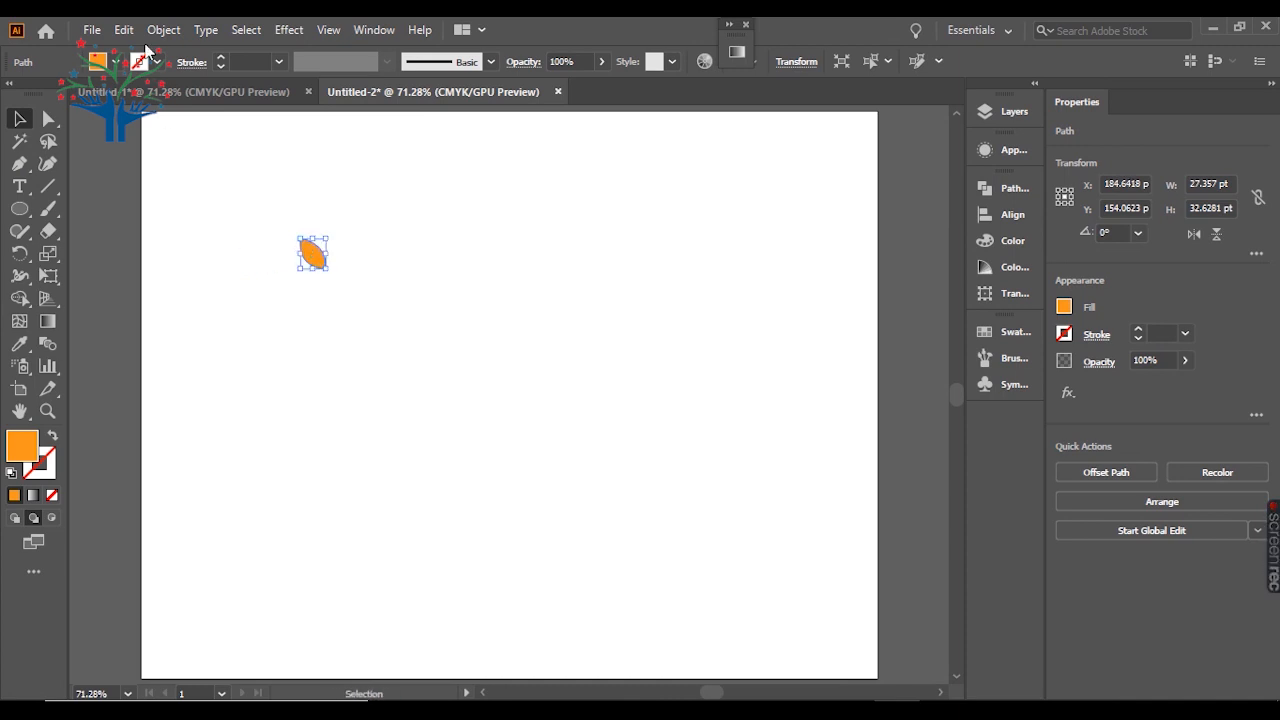
click(124, 29)
click(155, 120)
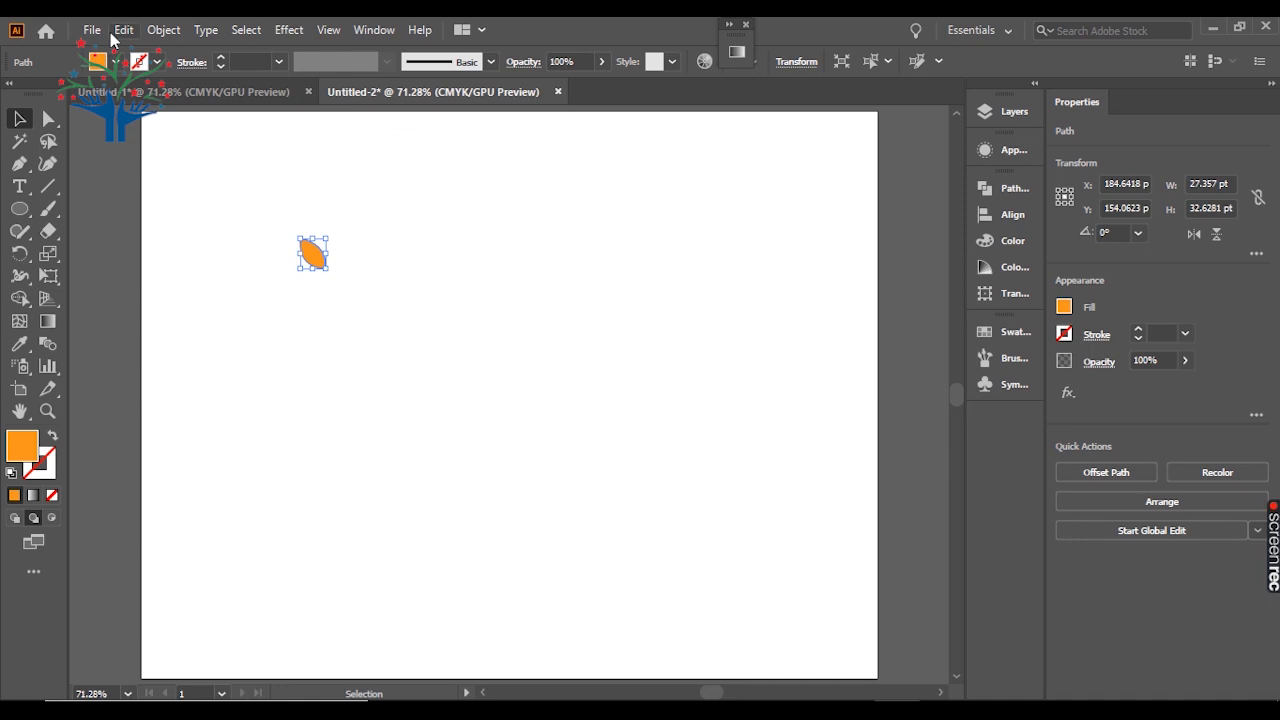
click(124, 29)
click(173, 203)
Step: Reflect the pasted leaf copy across the vertical axis
right_click(330, 256)
mouse_move(390, 545)
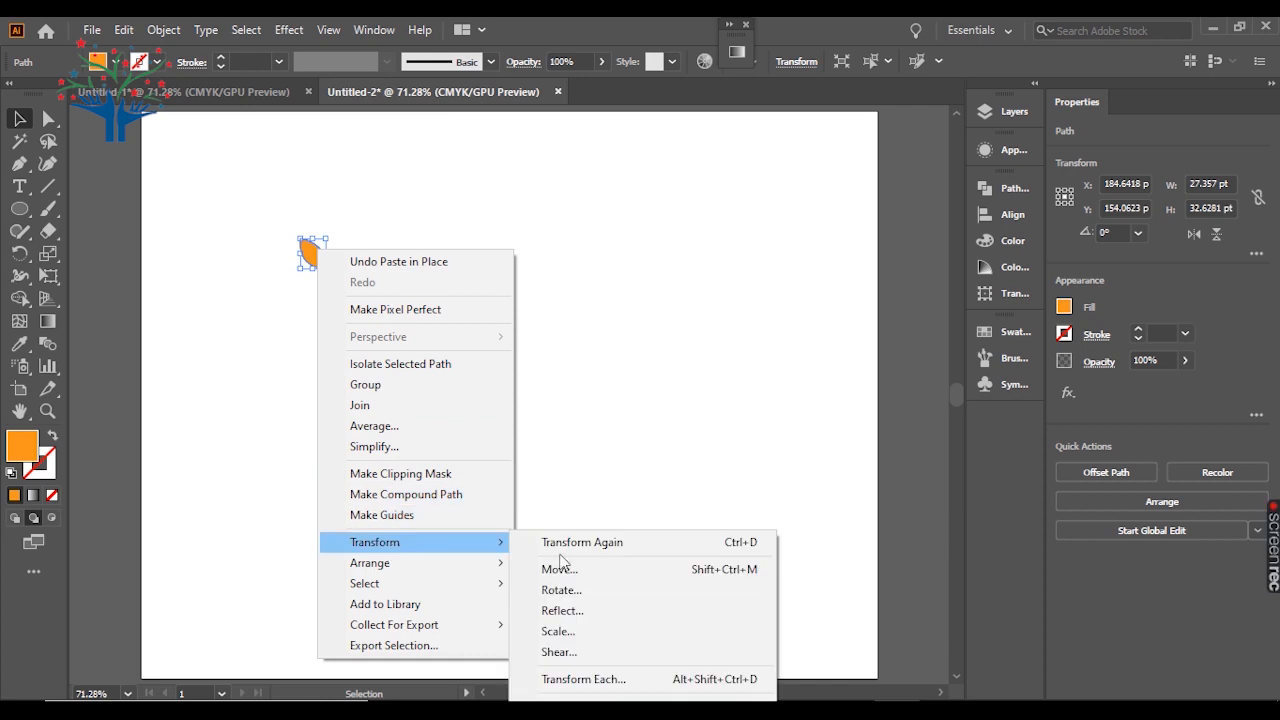
click(563, 609)
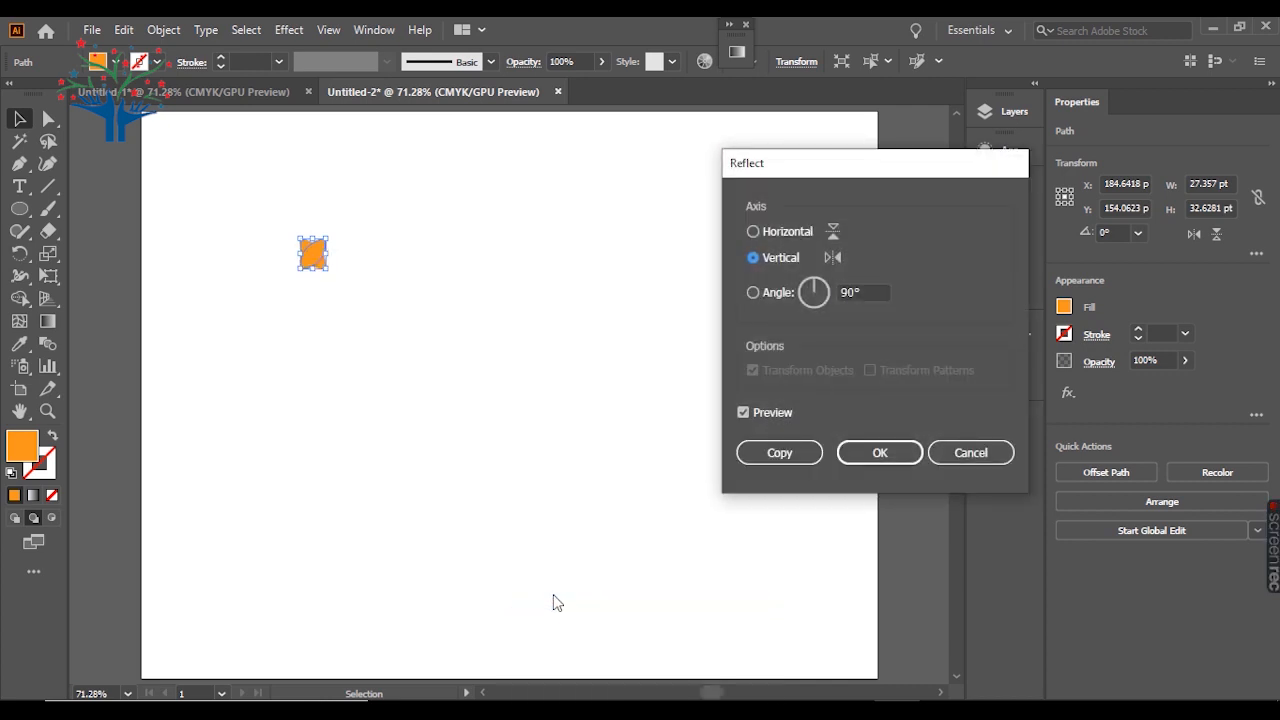
click(870, 456)
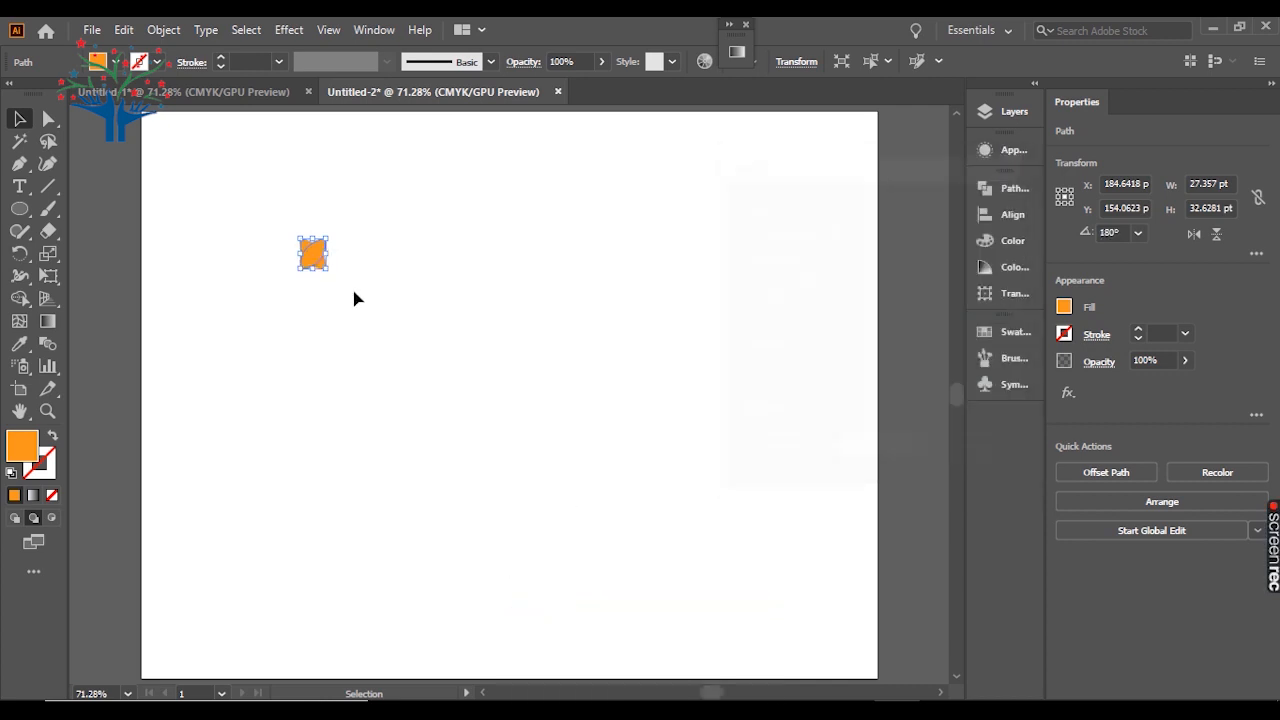
Step: Move the unreflected leaf to the left of its mirrored copy, forming a V-shaped pair about 57.5 pt wide
mouse_move(314, 262)
mouse_down()
mouse_move(333, 260)
mouse_move(300, 250)
mouse_move(298, 267)
mouse_up()
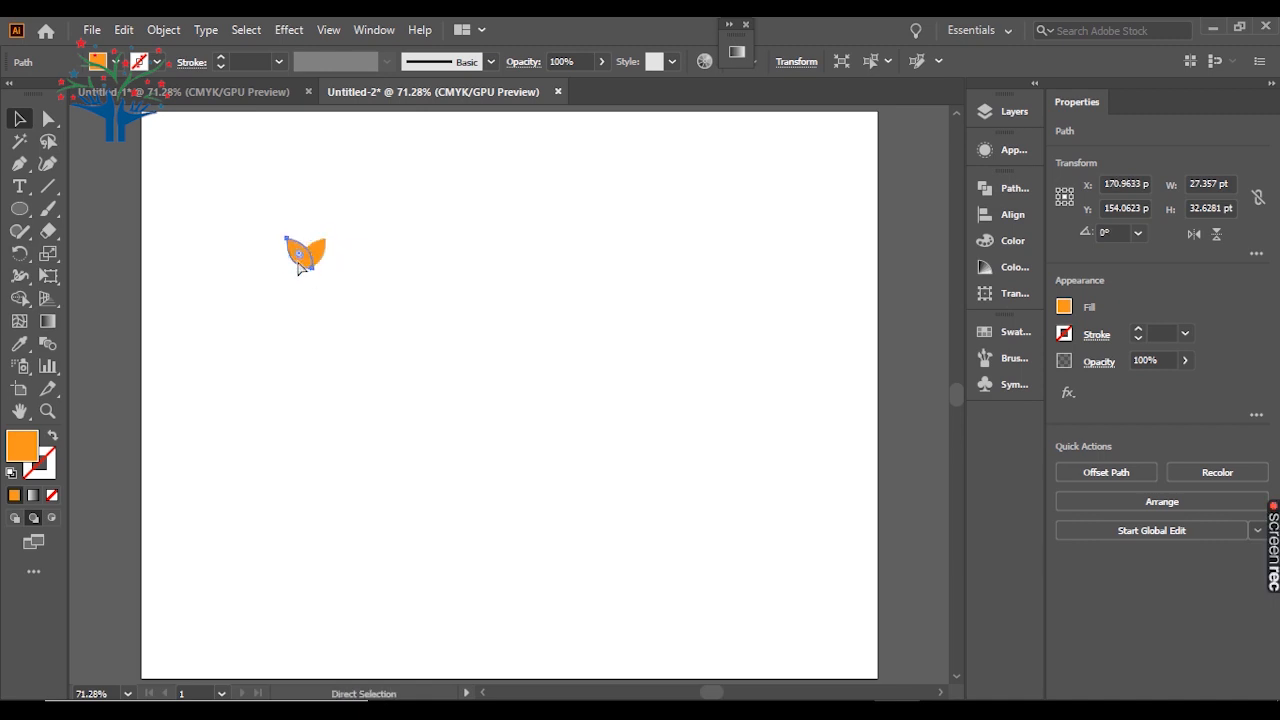
key(ctrl+1)
key(space)
drag(588, 436, 485, 306)
click(527, 303)
drag(354, 256, 515, 335)
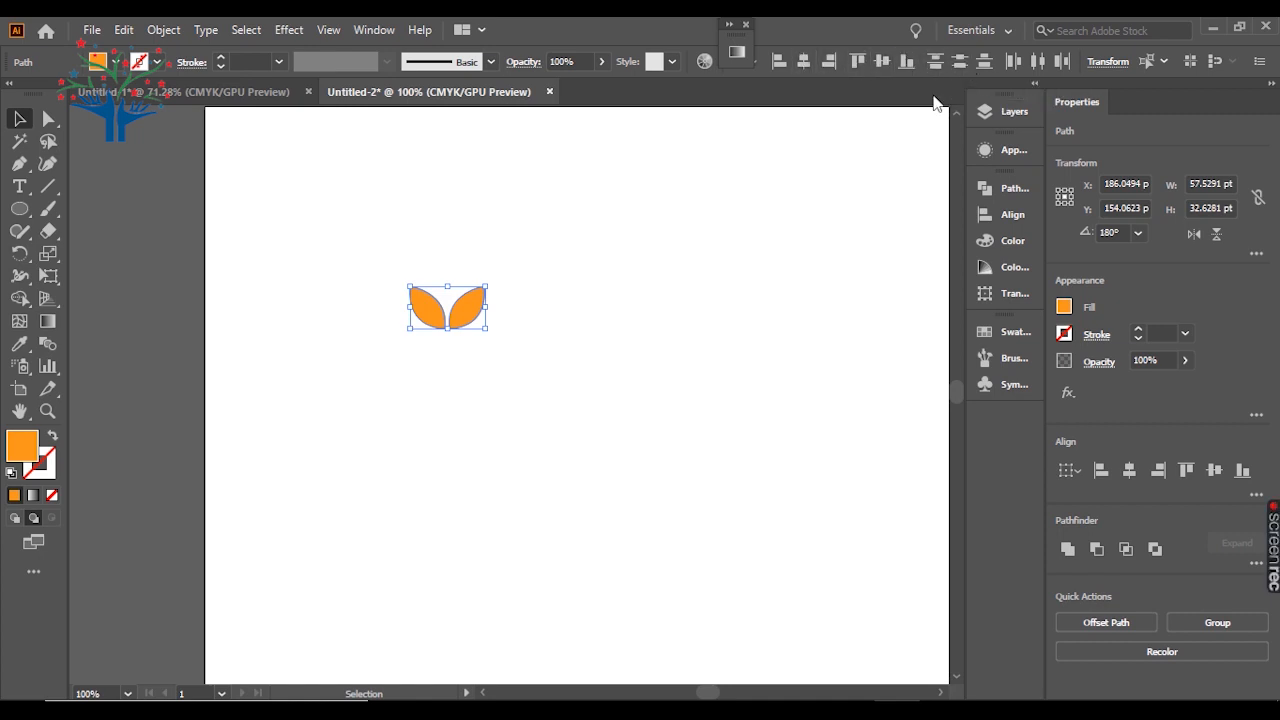
click(680, 310)
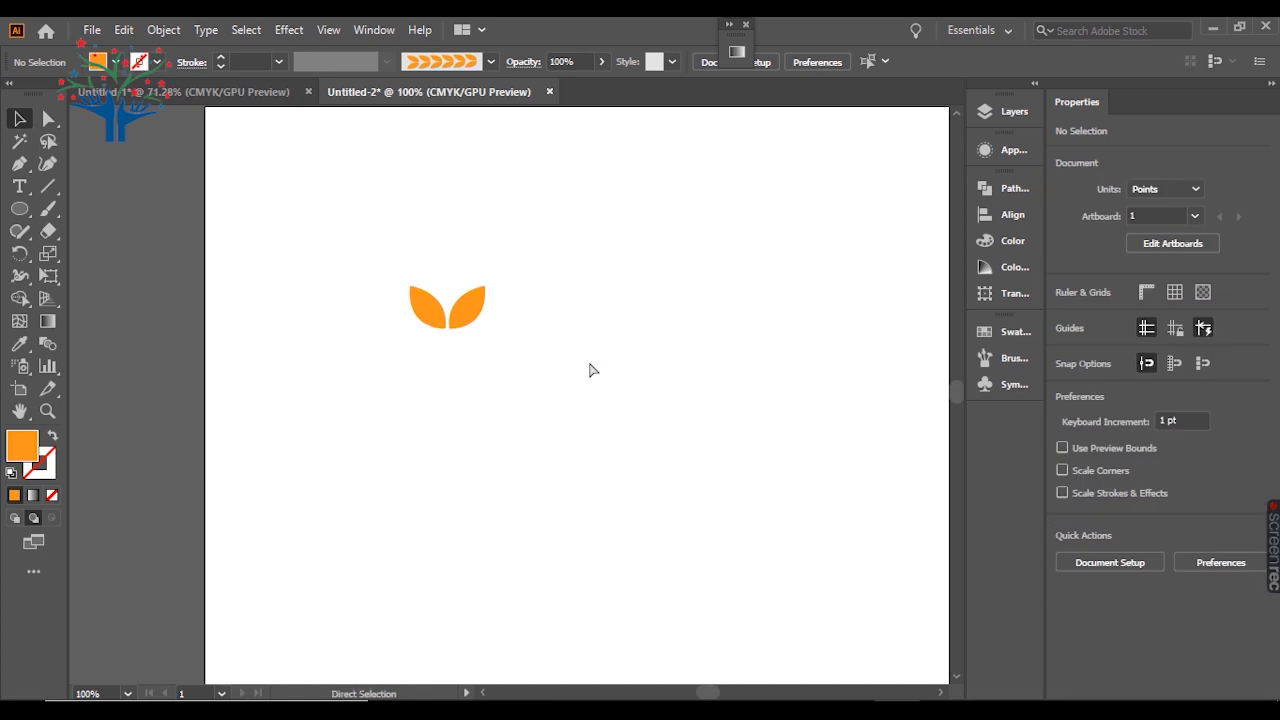
Step: Duplicate the leaf pair about 32.6 pt downward and repeat the copy to build a column of eight pairs
key(ctrl+0)
drag(257, 214, 329, 289)
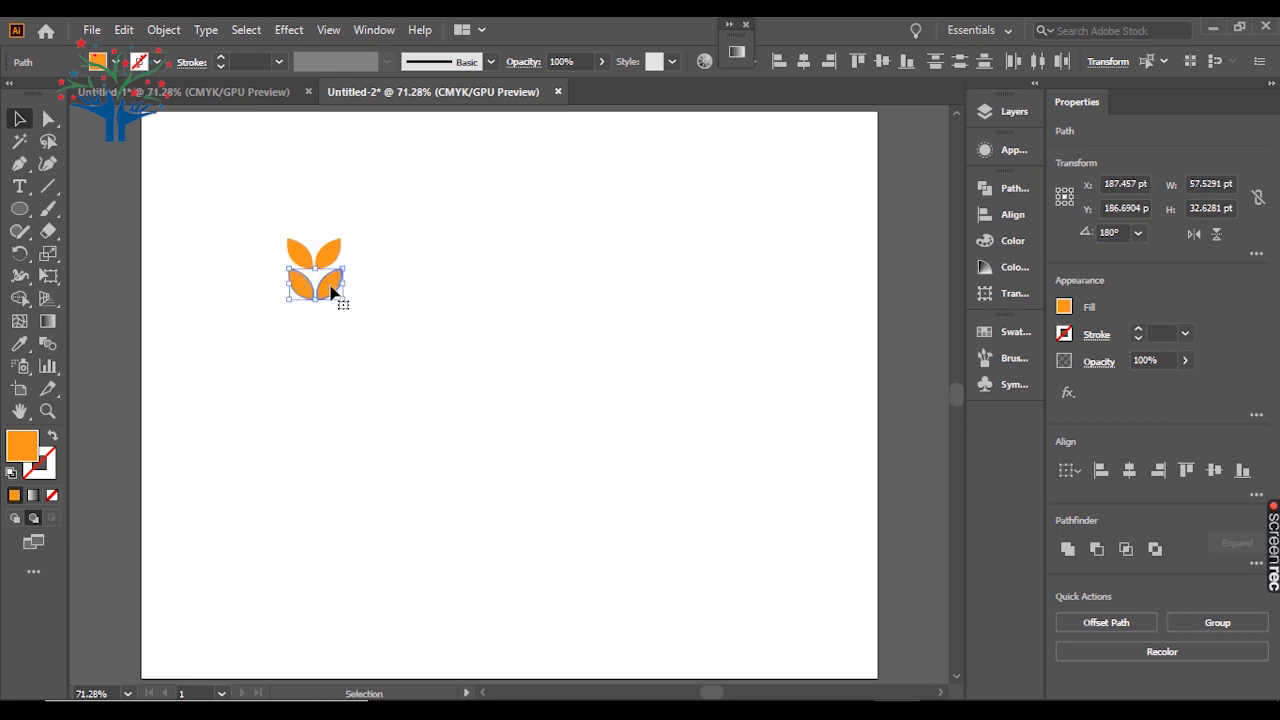
key(ctrl+d)
key(ctrl+d)
key(ctrl+d)
key(ctrl+d)
key(ctrl+d)
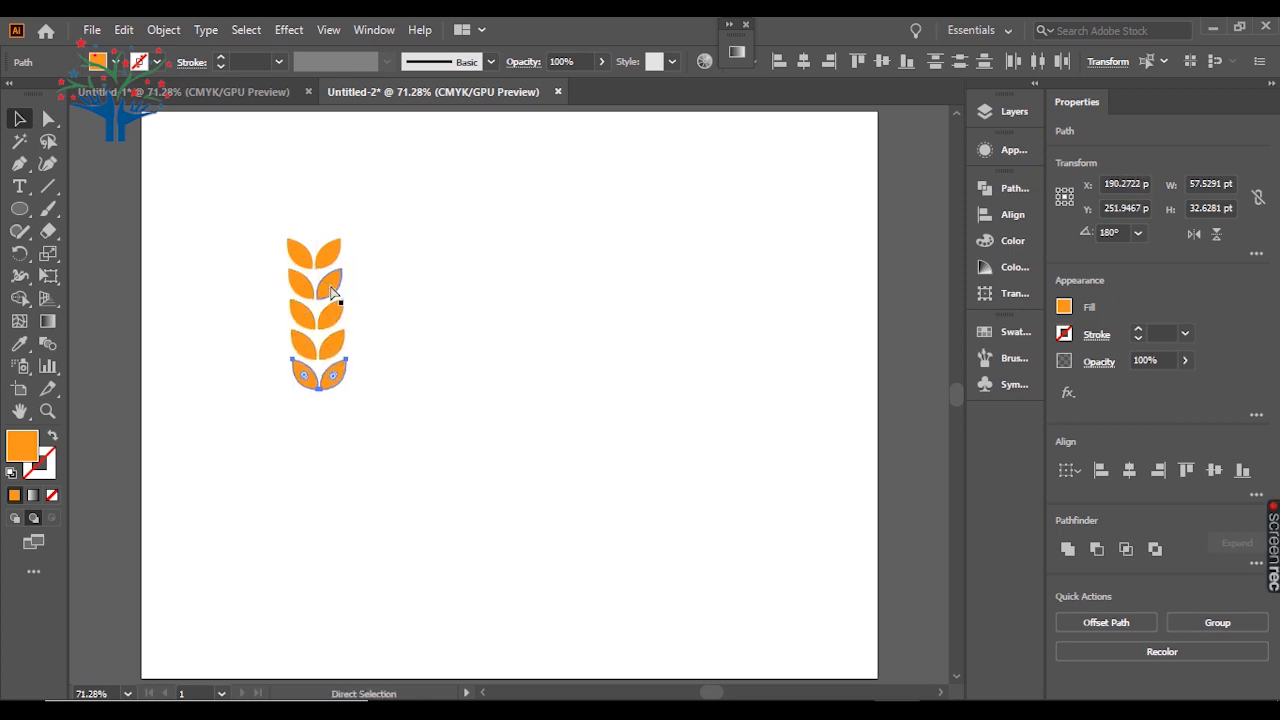
key(ctrl+d)
Step: Try to align all the column's ungrouped leaves on their horizontal centers, and undo back to the single leaf pair
drag(395, 211, 249, 543)
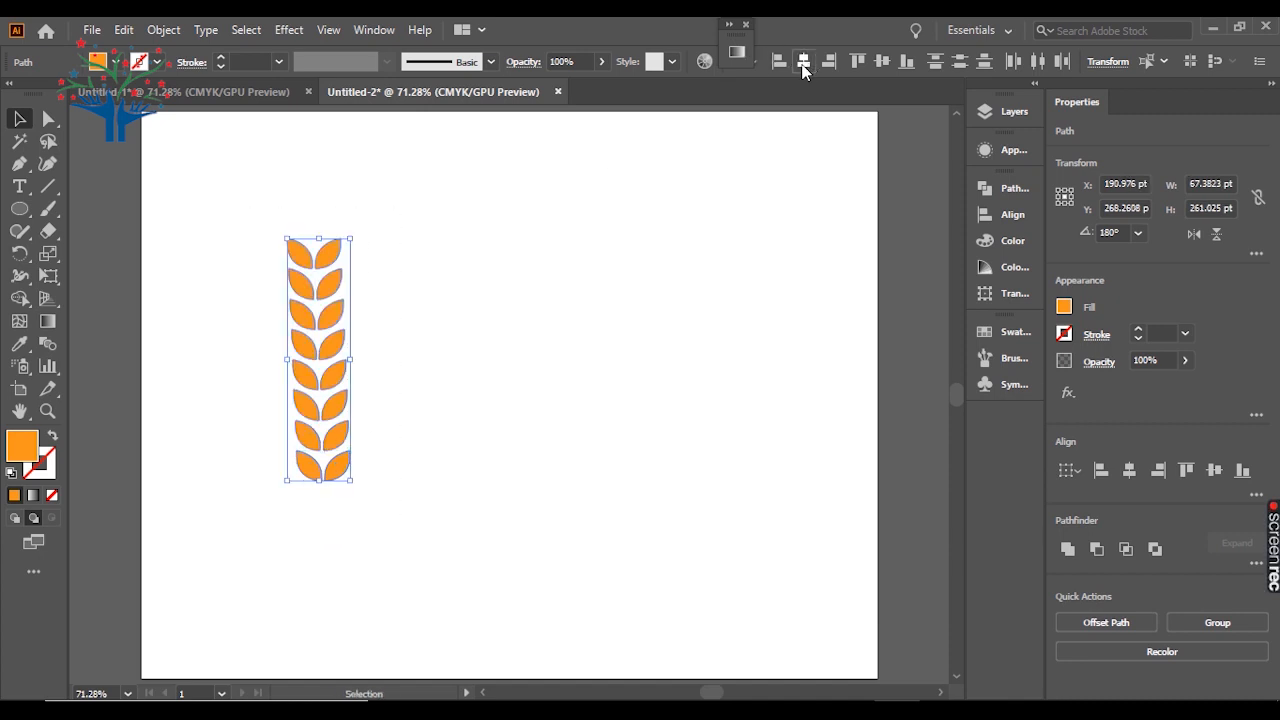
click(803, 64)
key(ctrl+z)
key(ctrl+z)
key(ctrl+z)
key(ctrl+z)
key(ctrl+z)
key(ctrl+z)
key(ctrl+z)
key(ctrl+z)
key(ctrl+z)
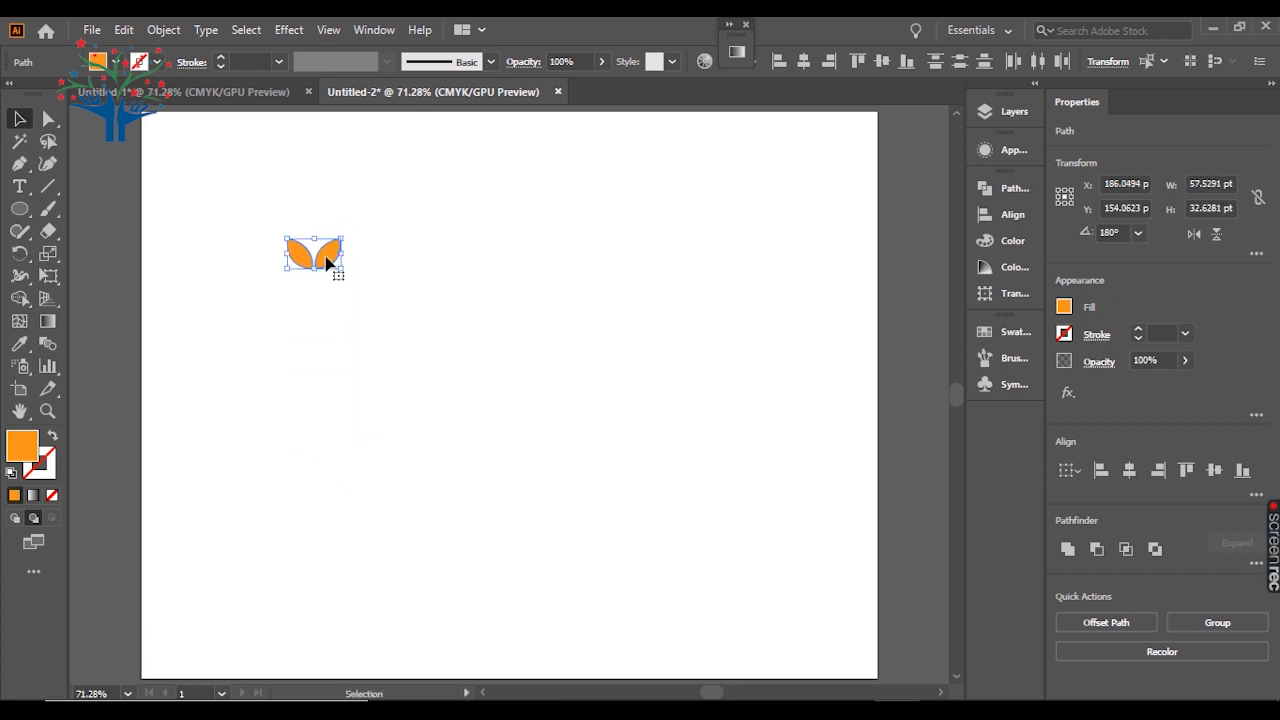
Step: Duplicate the leaf pair directly below itself and repeat the copy until the column has nine pairs
drag(325, 262, 322, 292)
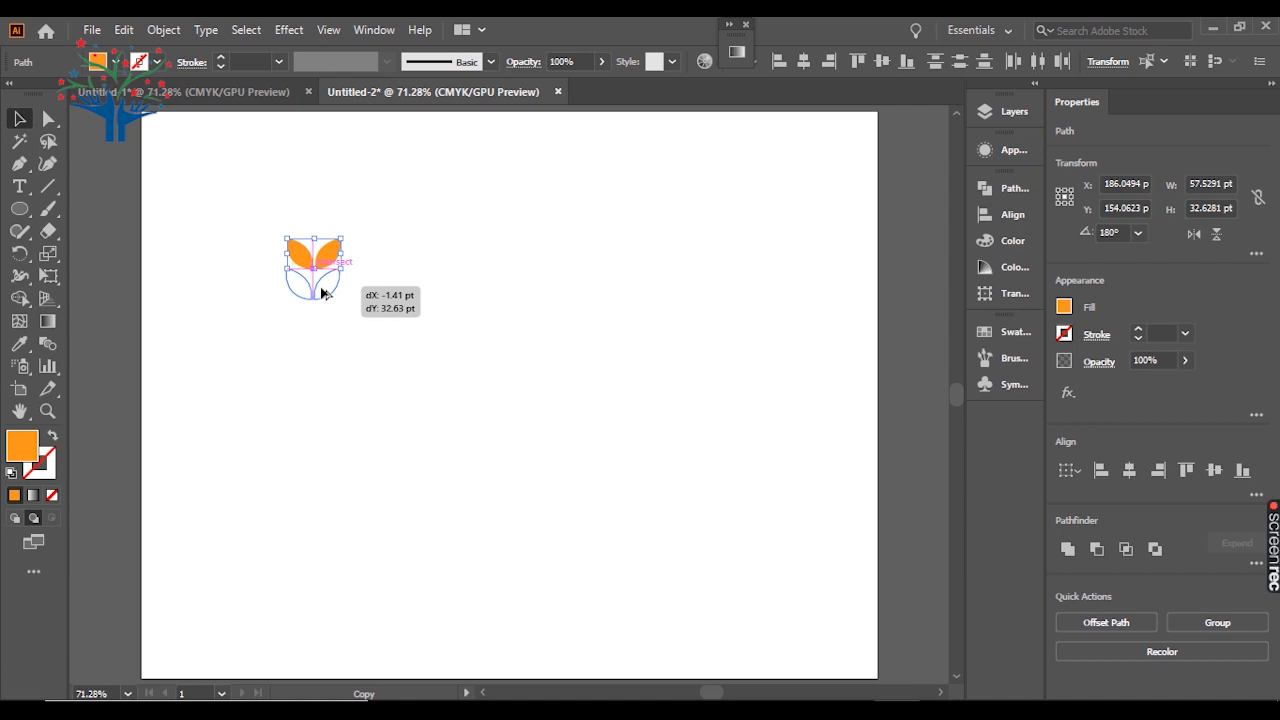
drag(323, 284, 324, 285)
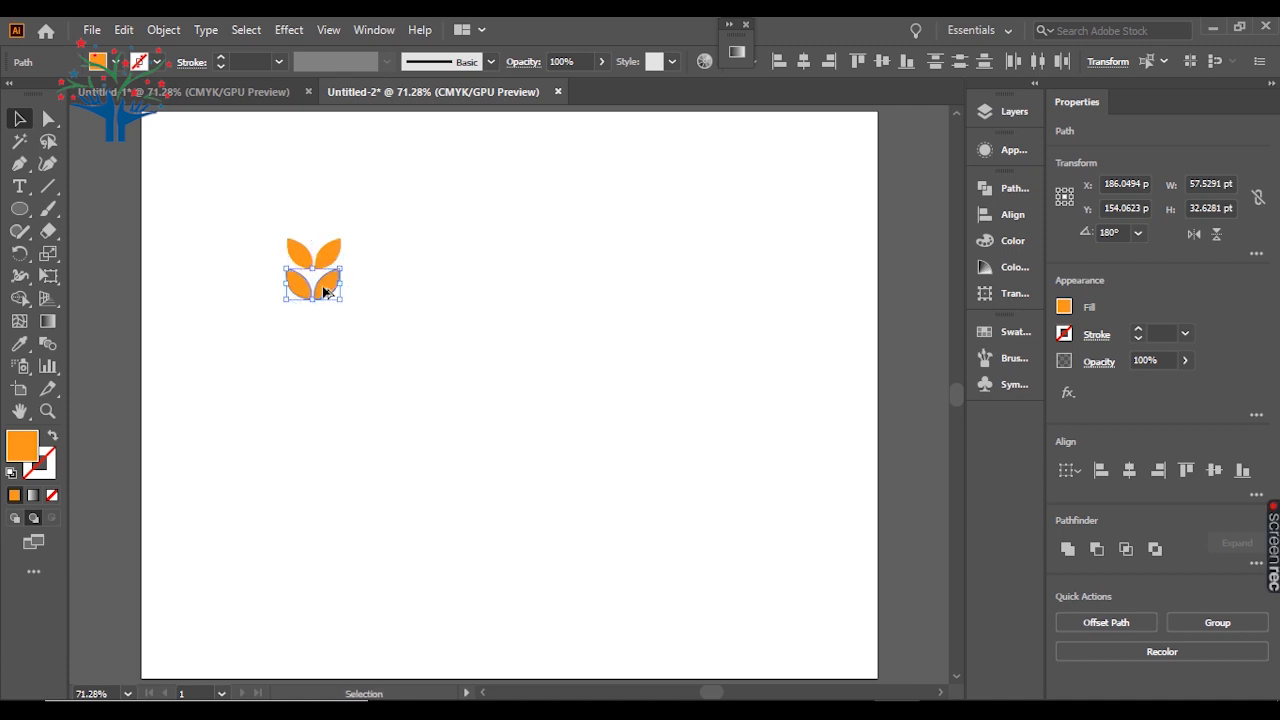
key(ctrl+d)
key(ctrl+d)
key(ctrl+d)
key(ctrl+d)
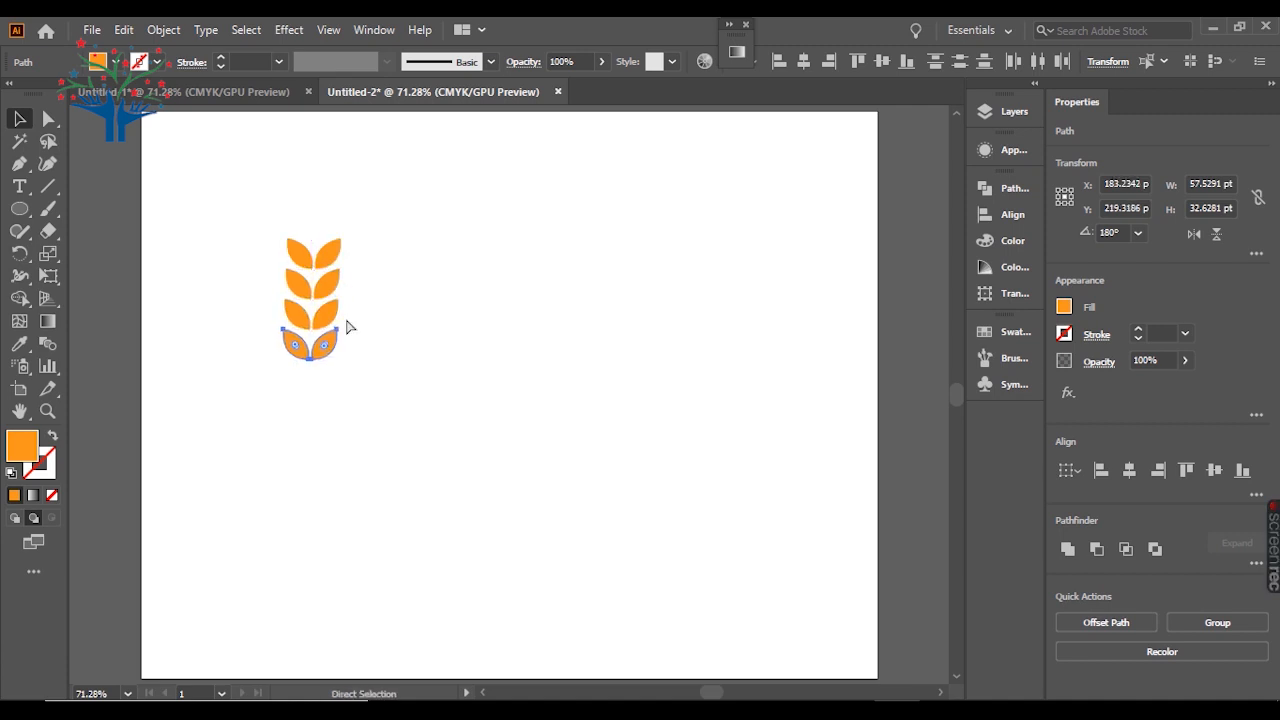
key(ctrl+d)
key(ctrl+d)
key(ctrl+d)
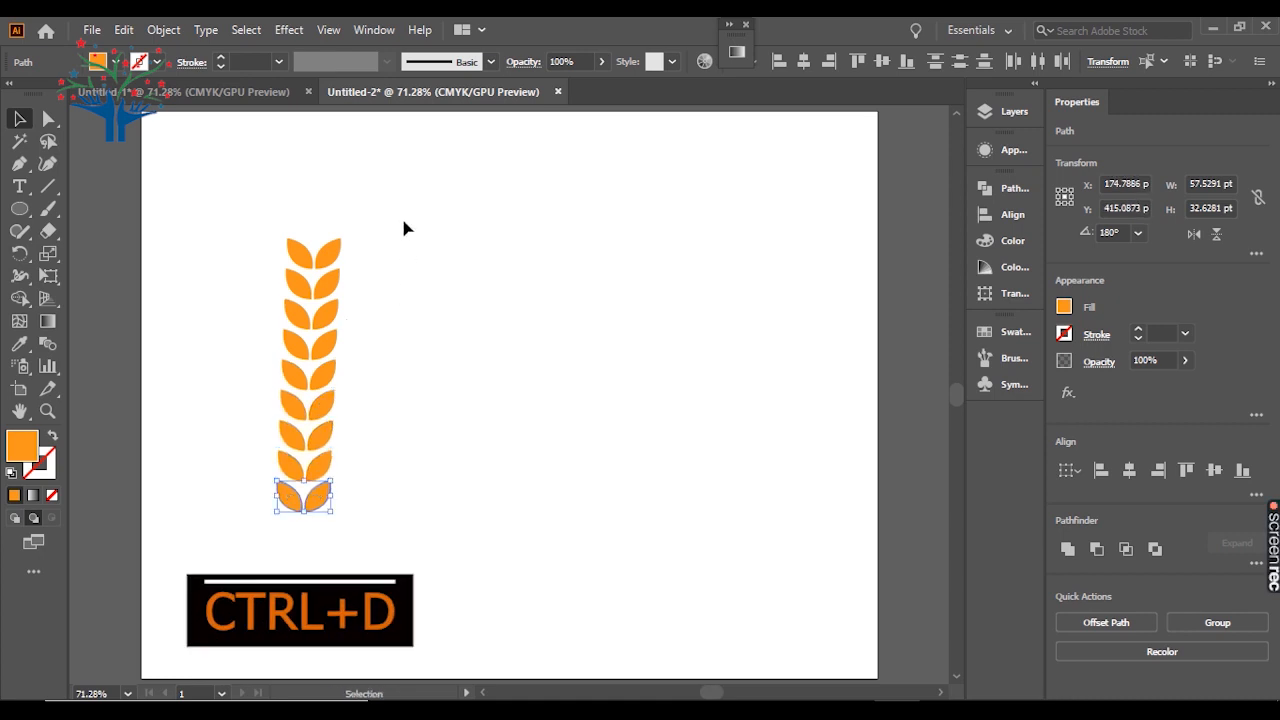
key(ctrl+a)
click(431, 449)
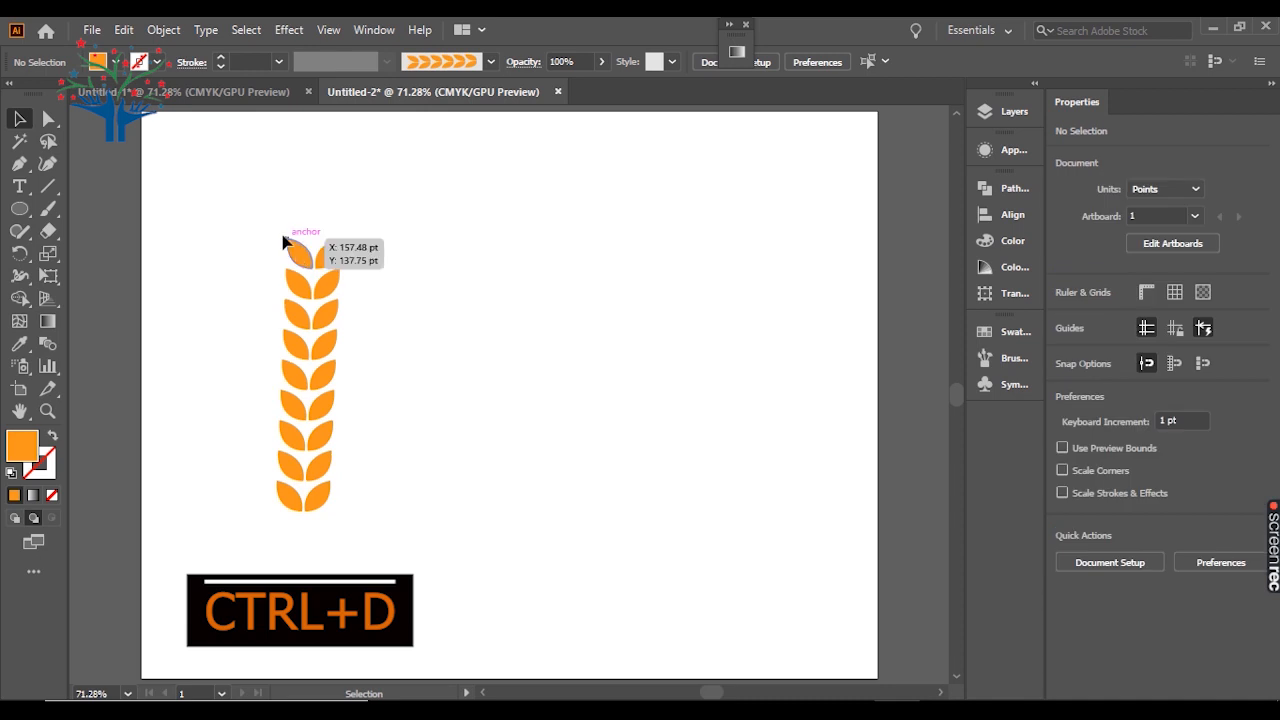
Step: Undo the repeated copies back to the single leaf pair
key(ctrl+z)
key(ctrl+z)
key(ctrl+z)
key(ctrl+z)
key(ctrl+z)
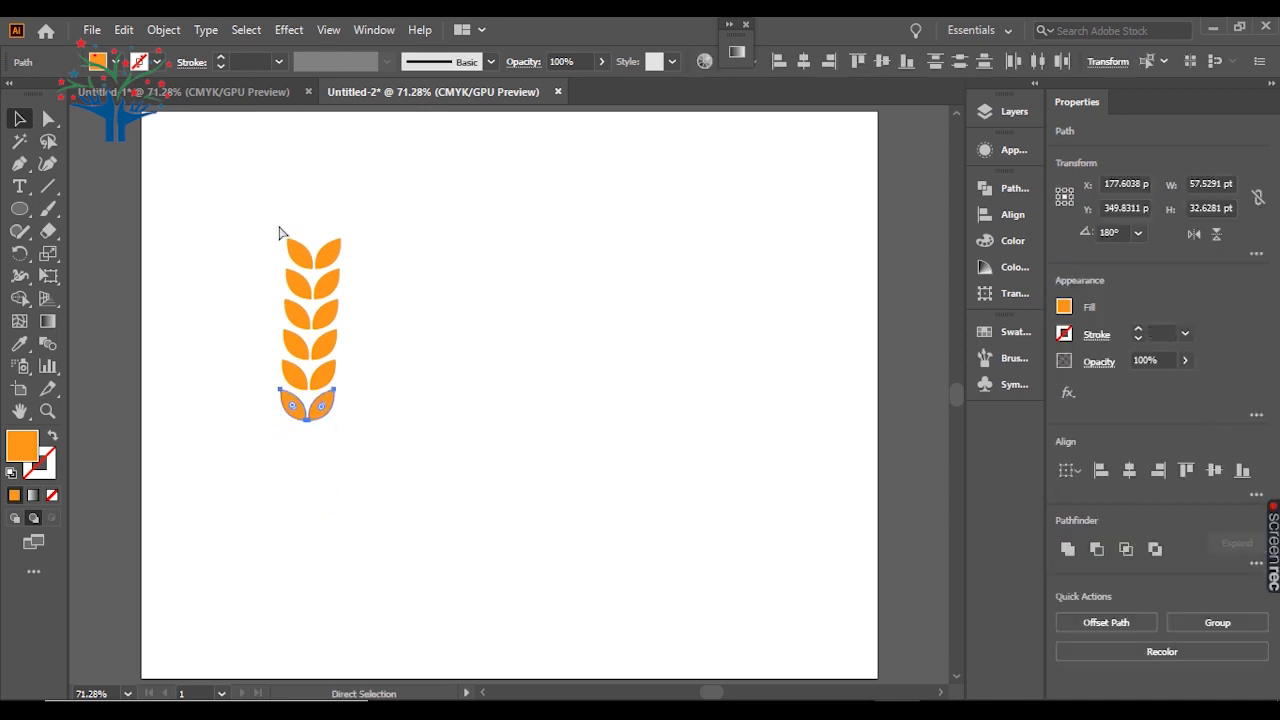
key(ctrl+z)
key(ctrl+z)
key(ctrl+z)
Step: Group the two leaves of the pair
drag(268, 217, 396, 332)
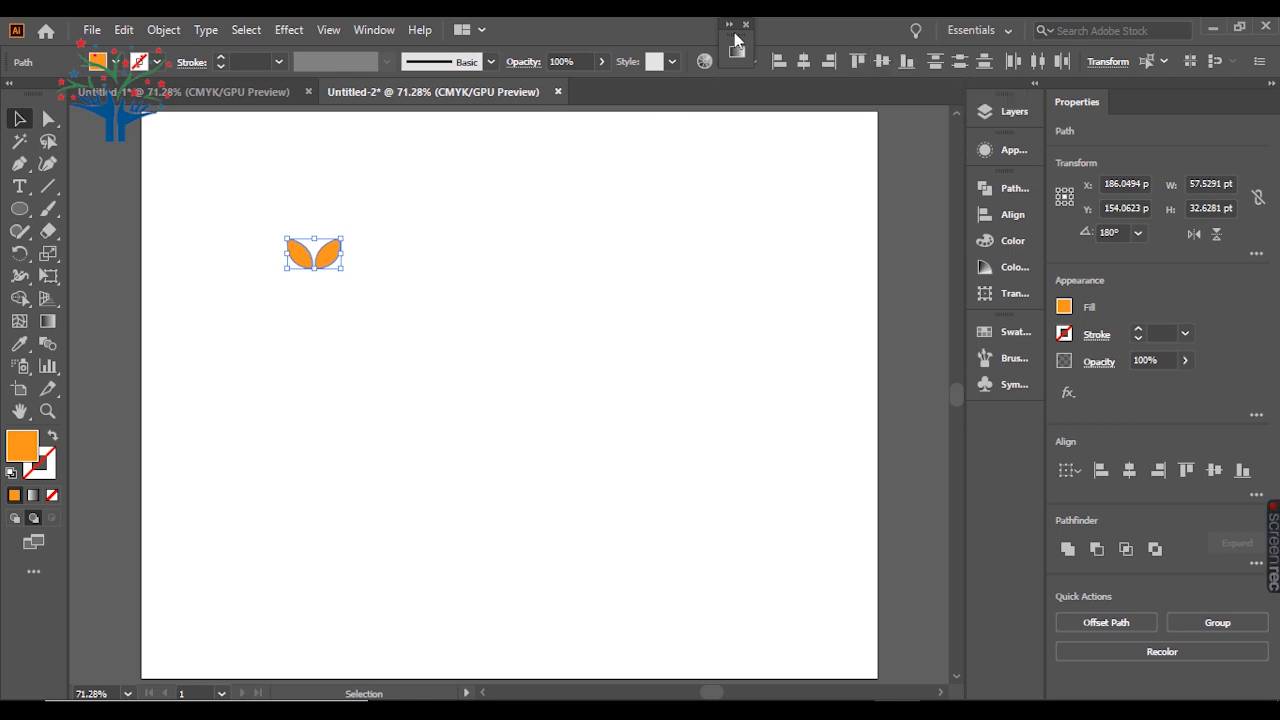
click(745, 61)
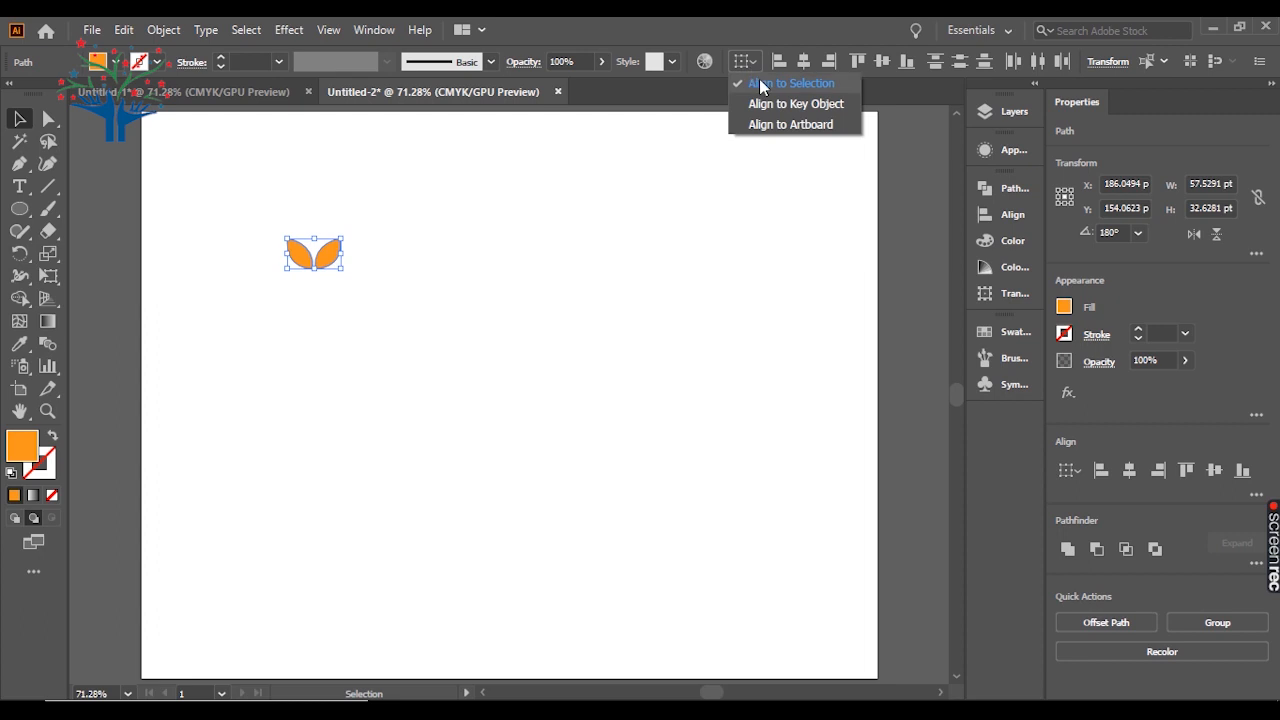
click(160, 30)
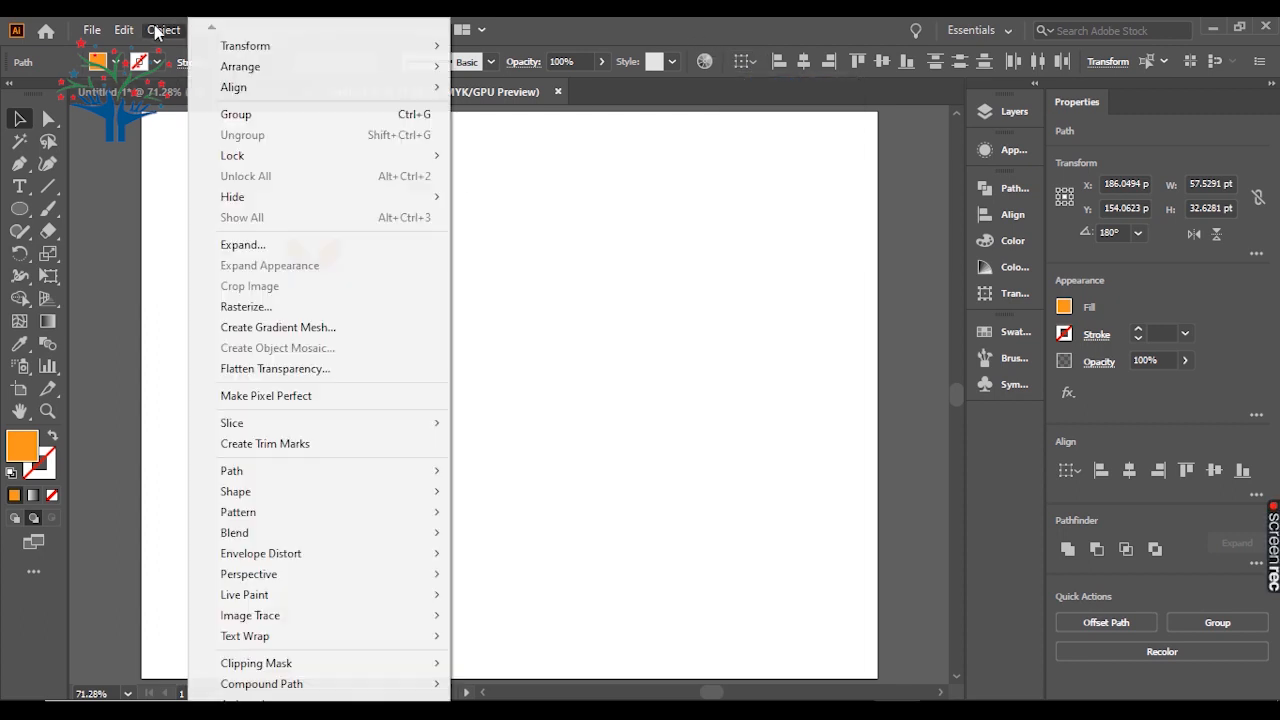
click(236, 114)
Step: Duplicate the grouped pair about 32.6 pt downward and repeat the copy until nine pairs form a vertical column
drag(329, 267, 331, 290)
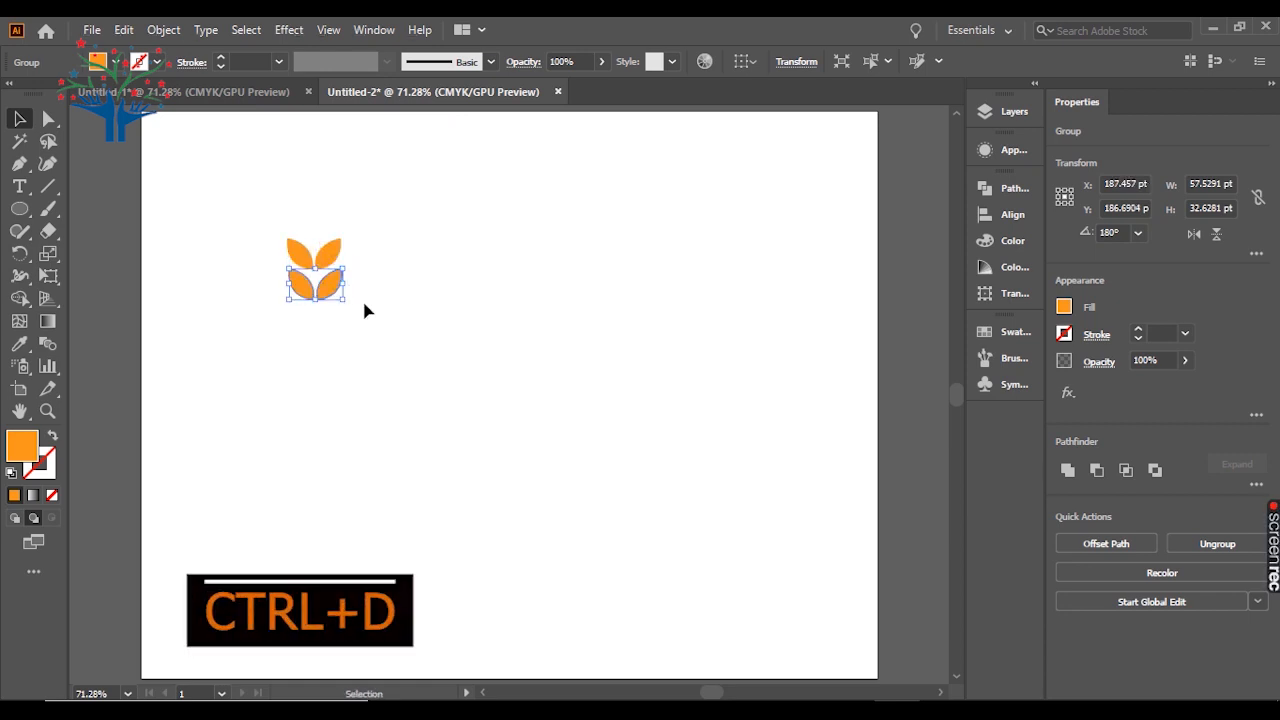
key(ctrl+d)
key(ctrl+d)
key(ctrl+d)
key(ctrl+d)
key(ctrl+d)
key(ctrl+d)
key(ctrl+d)
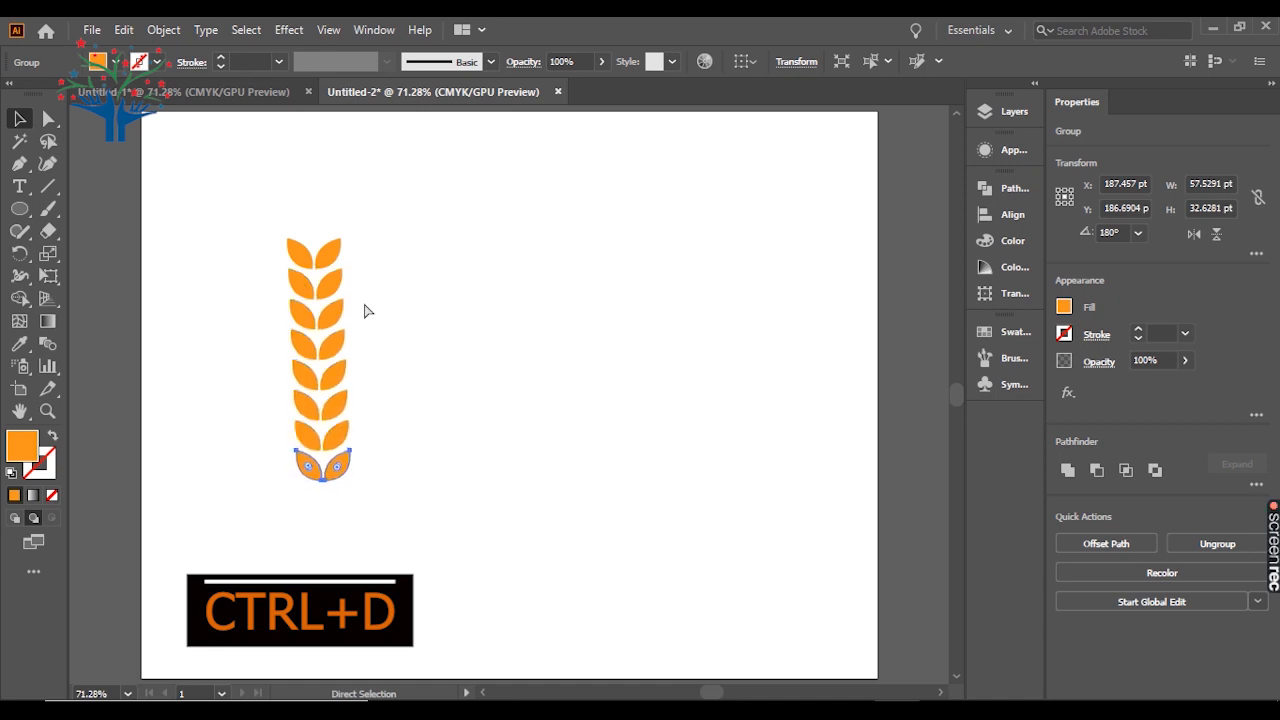
Step: Align all the grouped leaf pairs on their horizontal centers so the column is straight
key(ctrl+a)
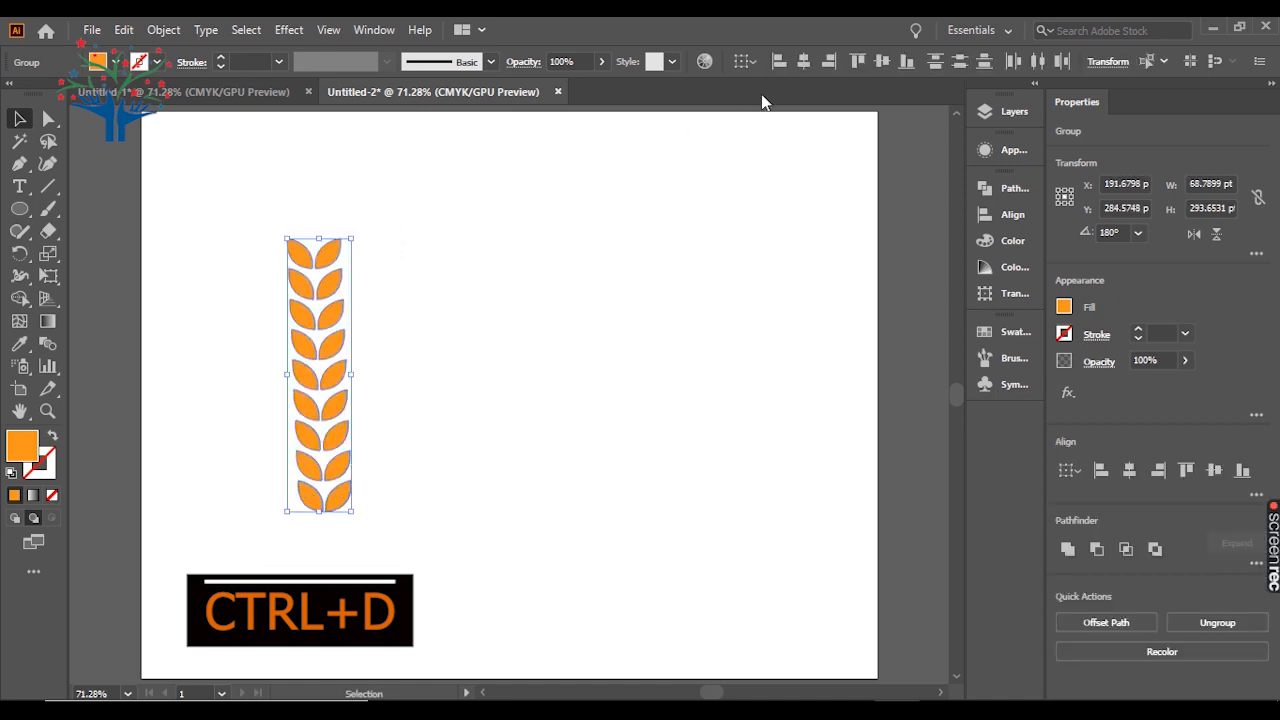
click(803, 62)
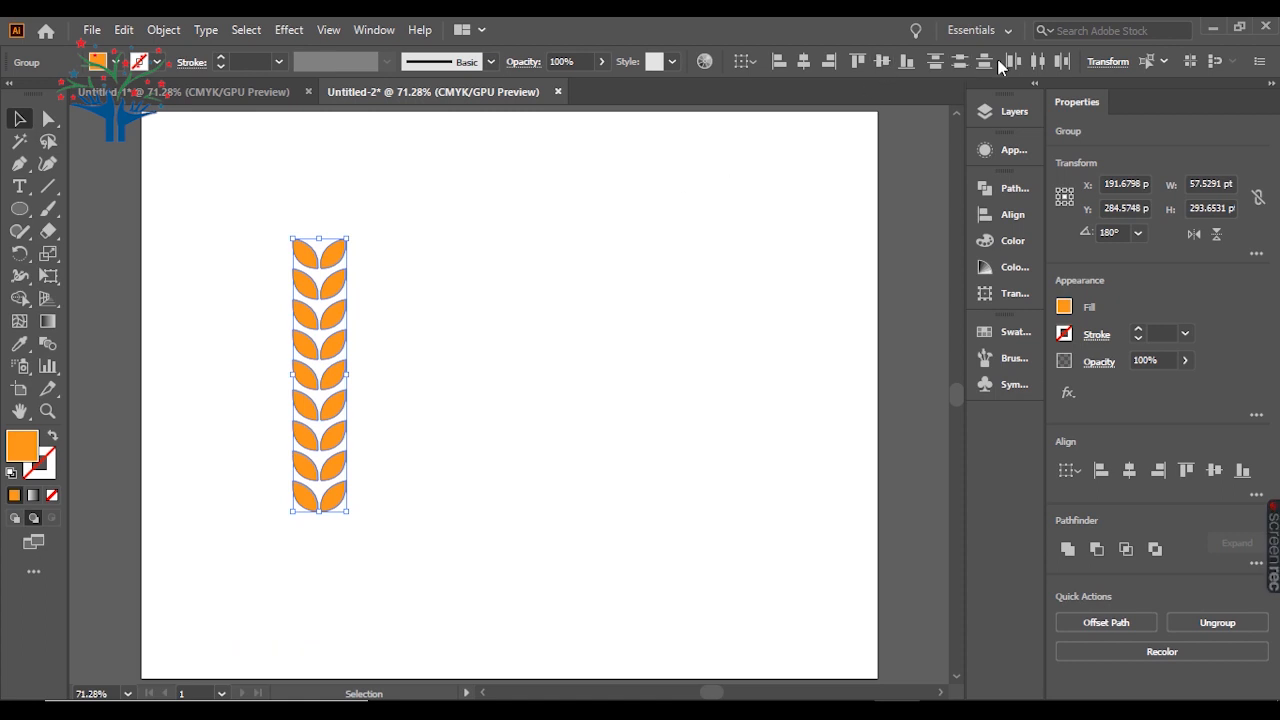
click(550, 346)
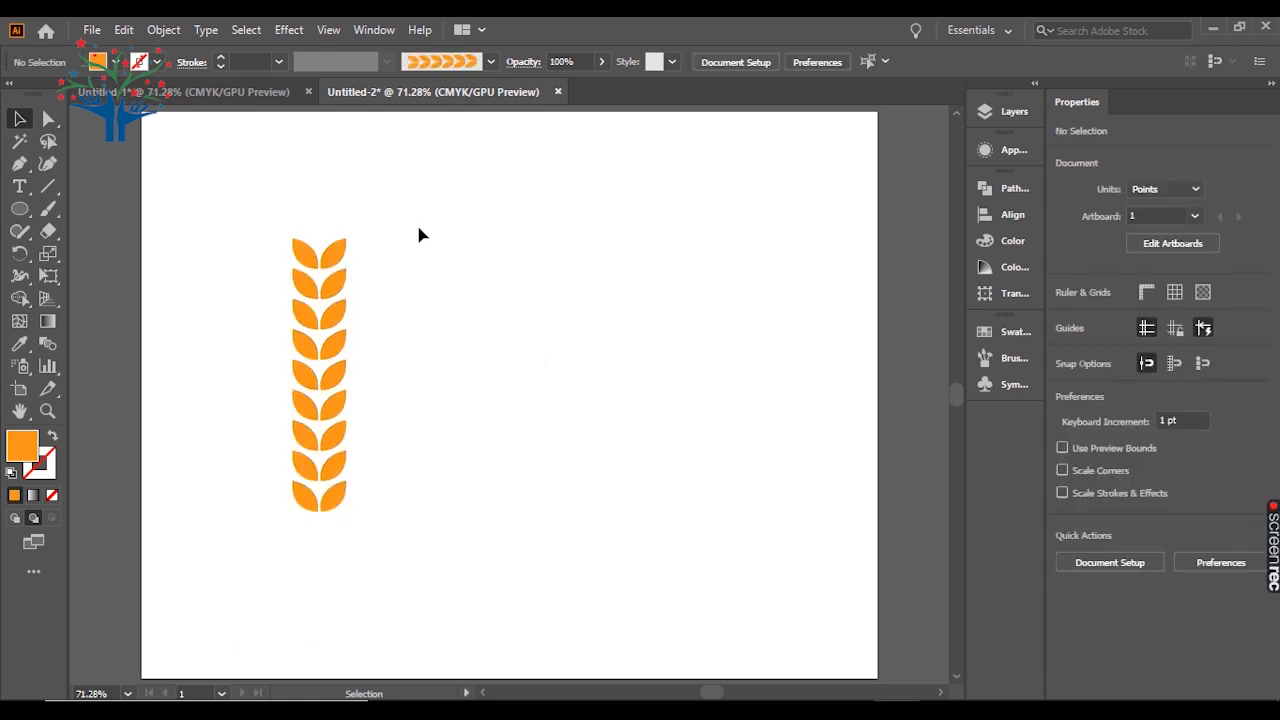
Step: Select the whole column and ungroup its leaf pairs into single leaves
drag(198, 596, 198, 594)
click(163, 29)
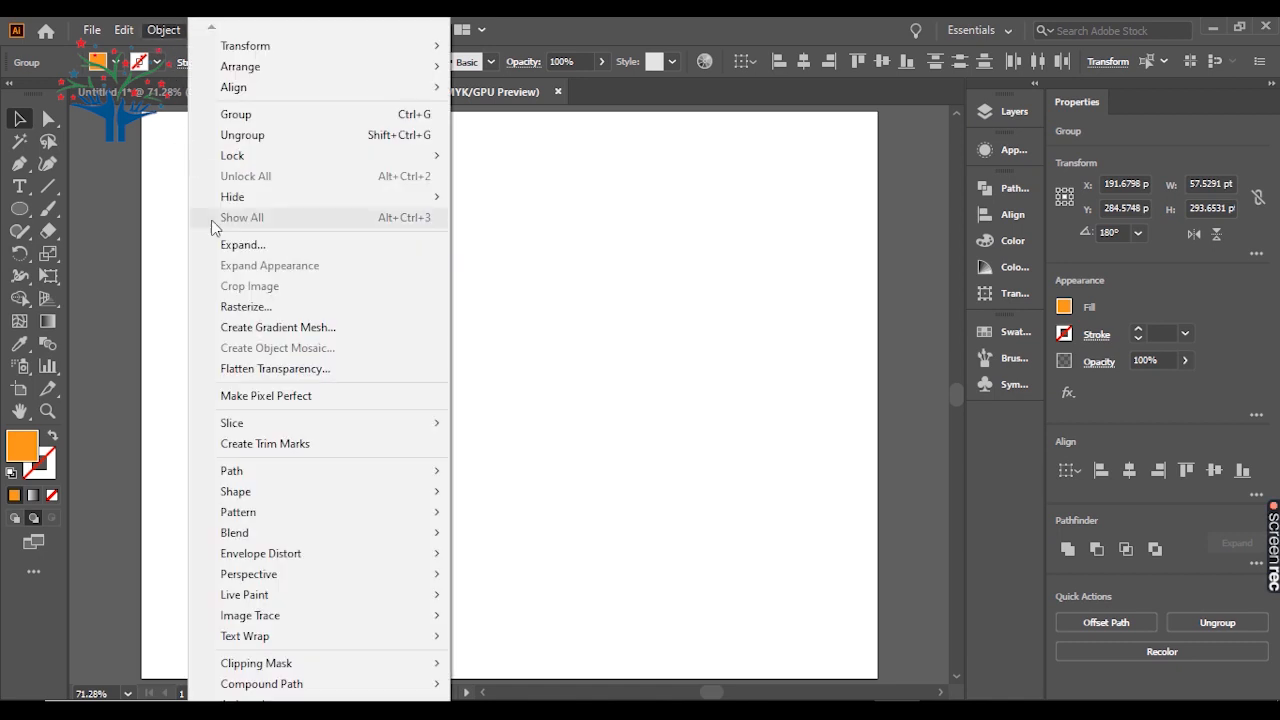
click(245, 134)
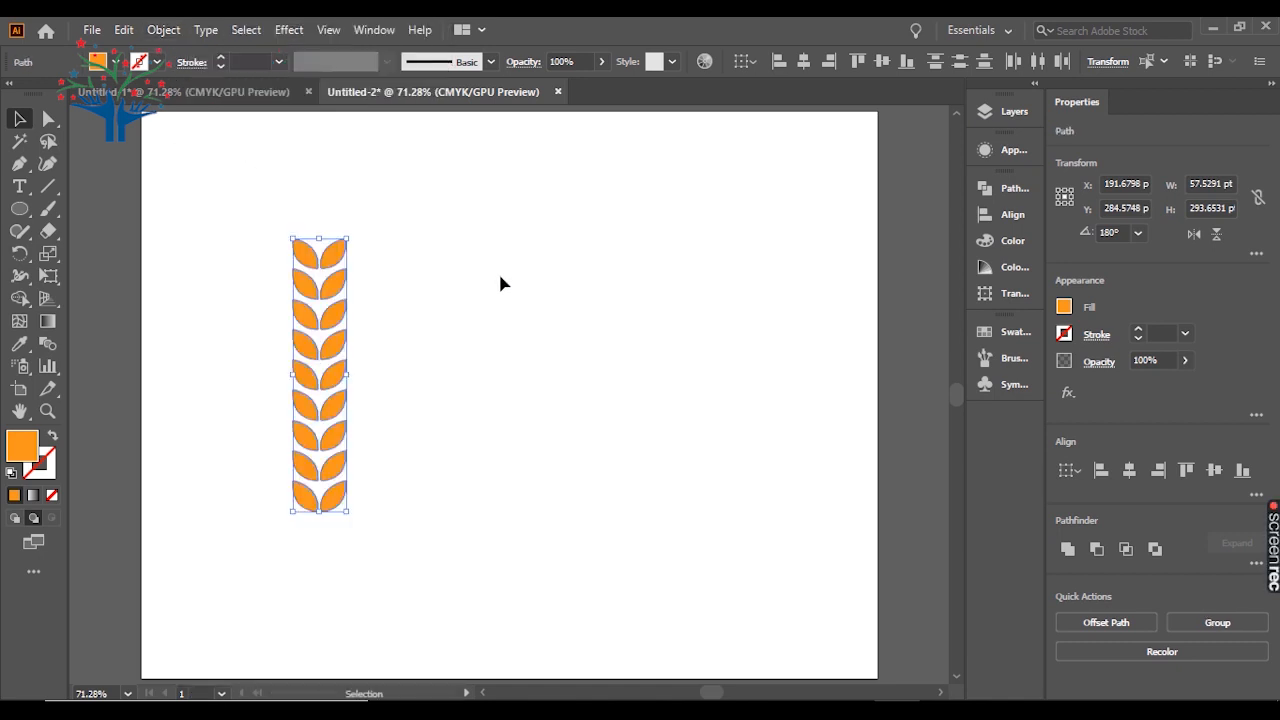
Step: Display the document's brushes, and test-move one leaf out of the column, undoing that move
click(430, 127)
click(374, 29)
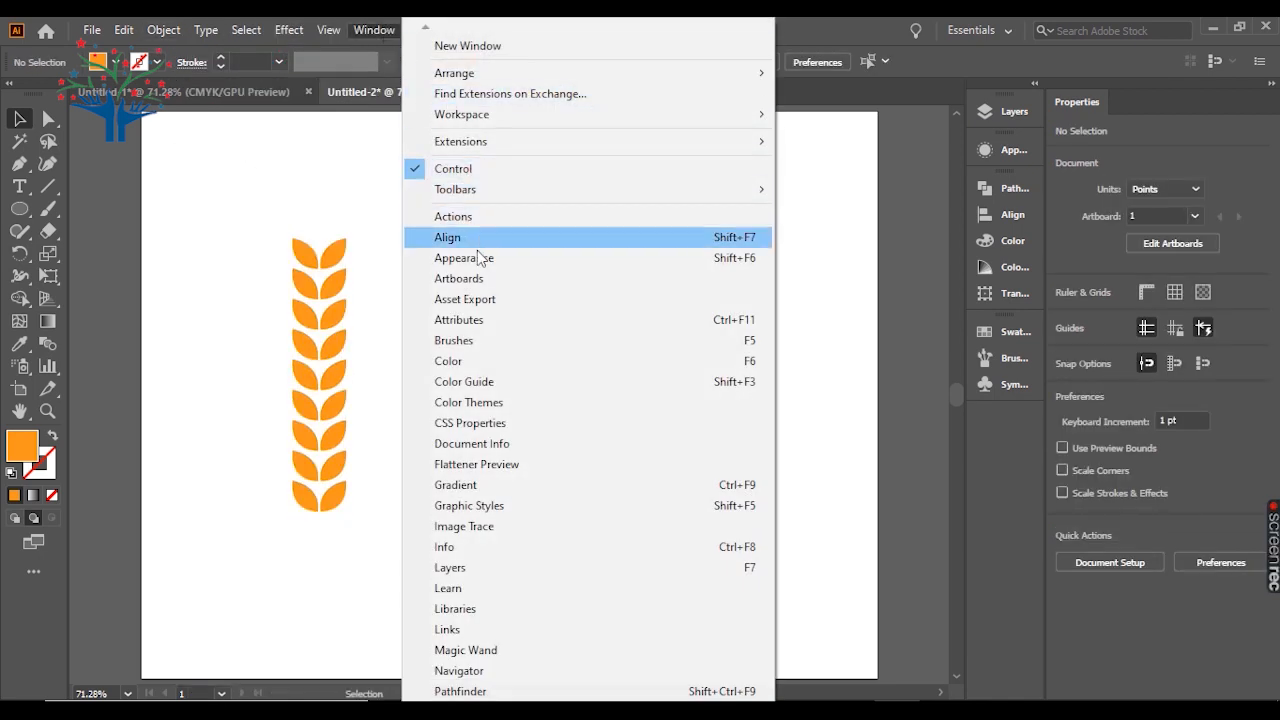
click(466, 340)
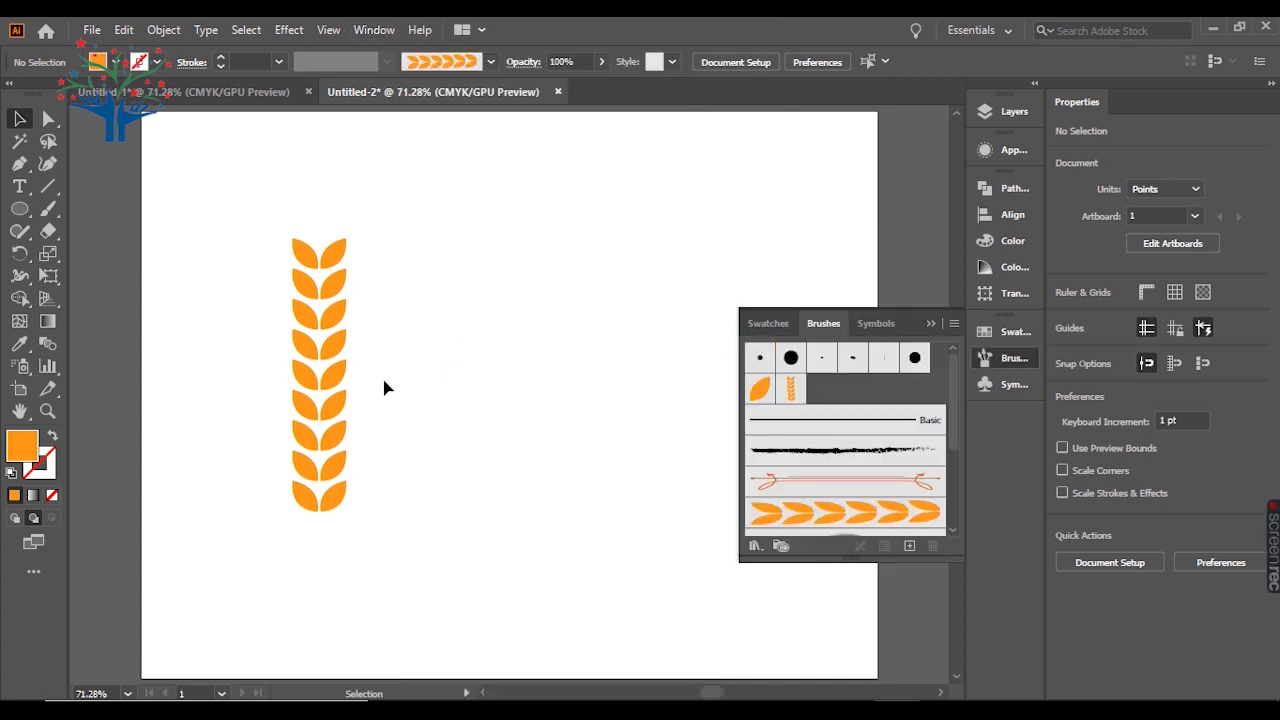
drag(337, 356, 533, 368)
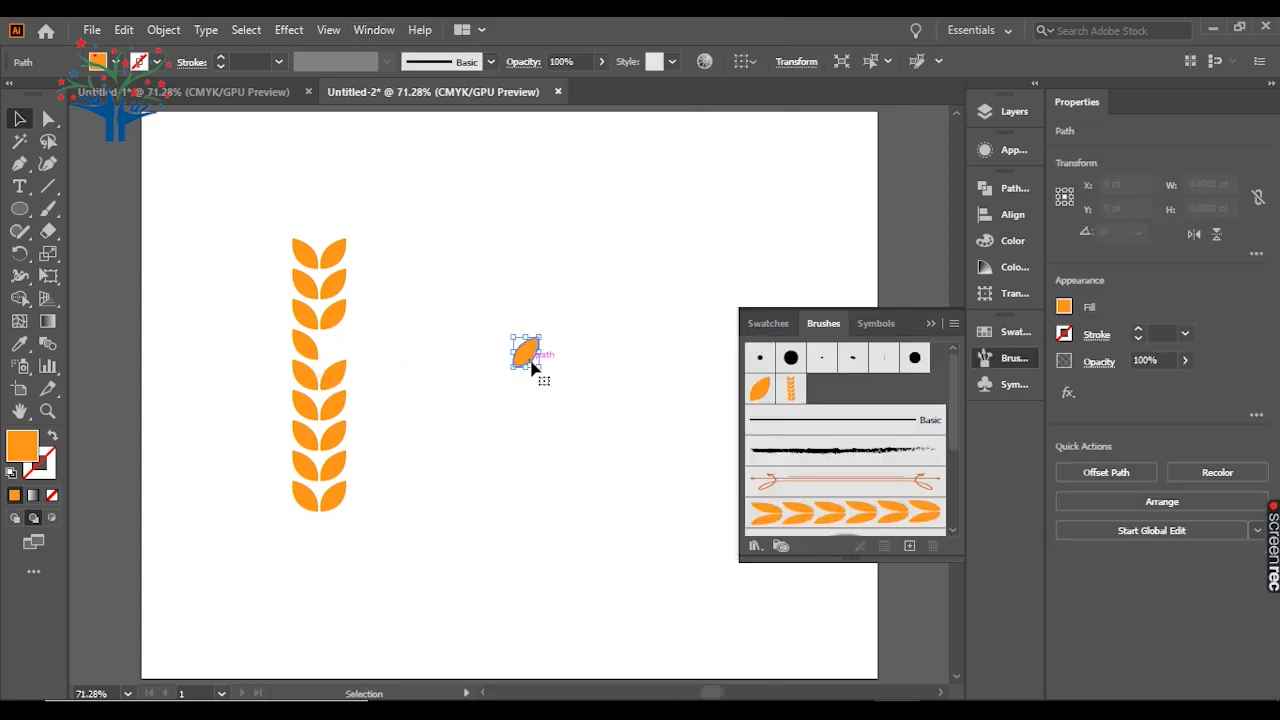
key(ctrl+z)
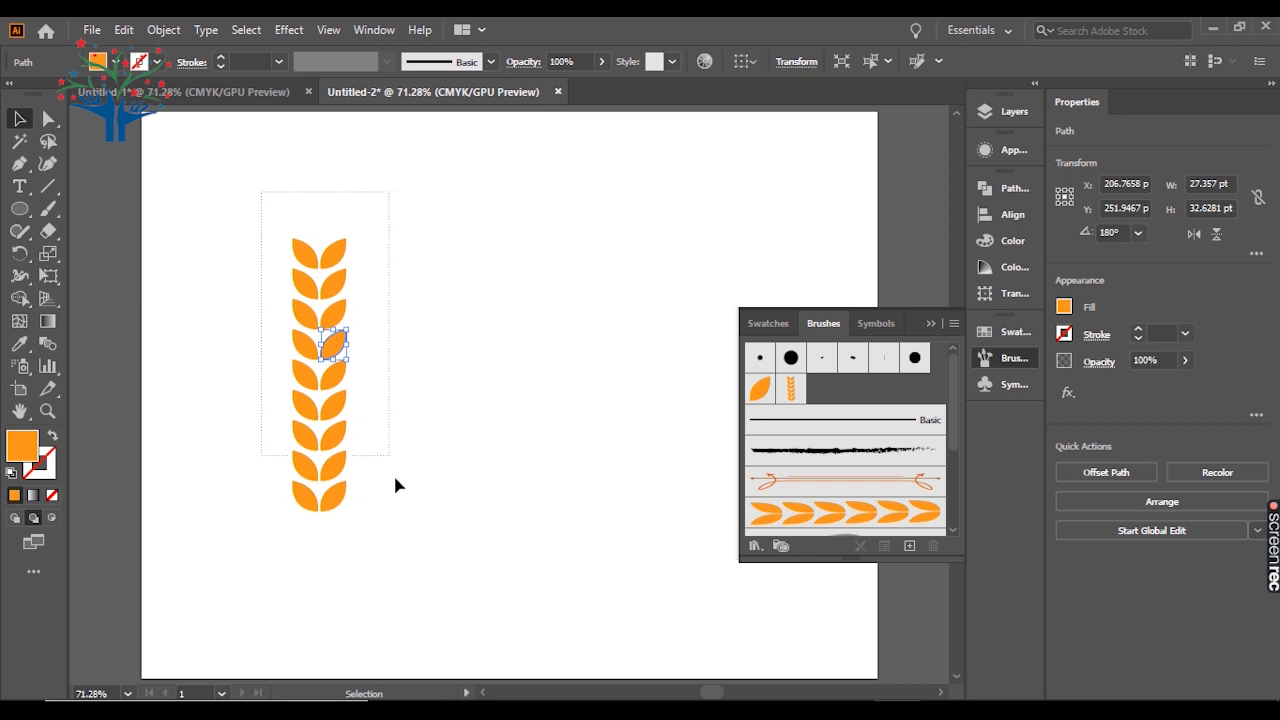
Step: Select all the leaves in the column and group them into one object
key(ctrl+a)
click(166, 29)
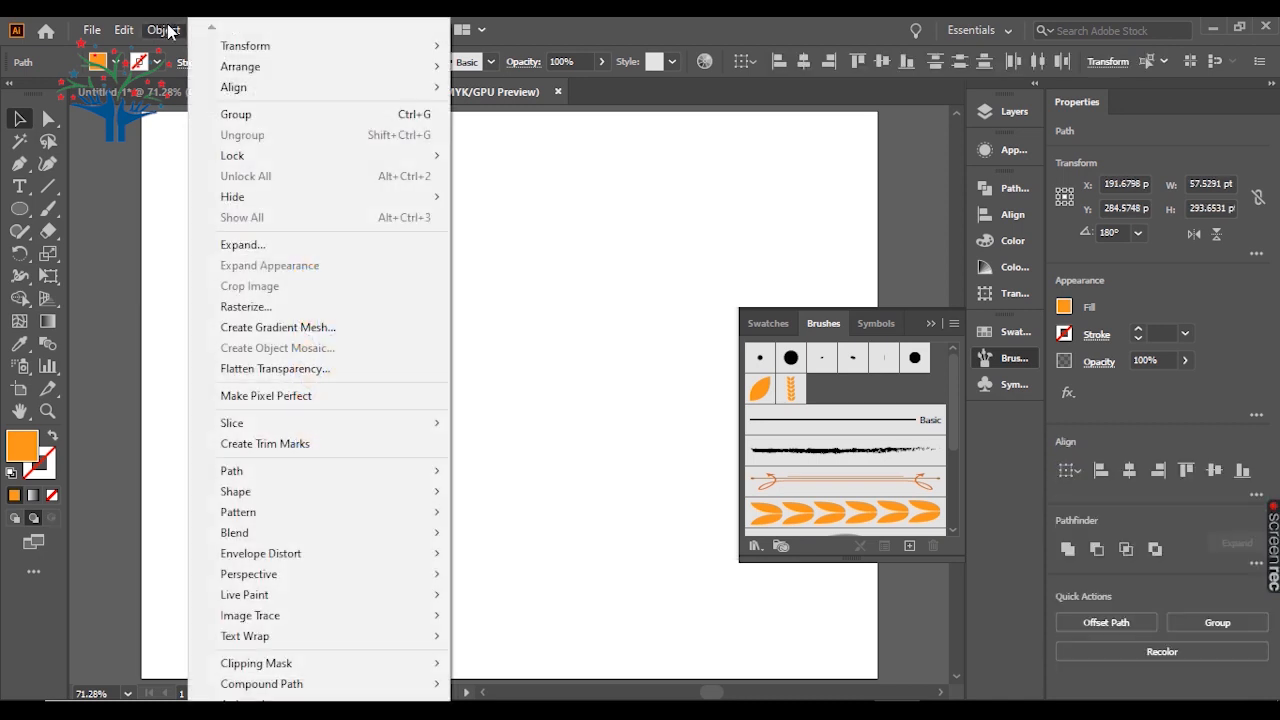
click(236, 114)
mouse_move(339, 294)
mouse_down()
mouse_move(434, 294)
mouse_move(835, 386)
mouse_up()
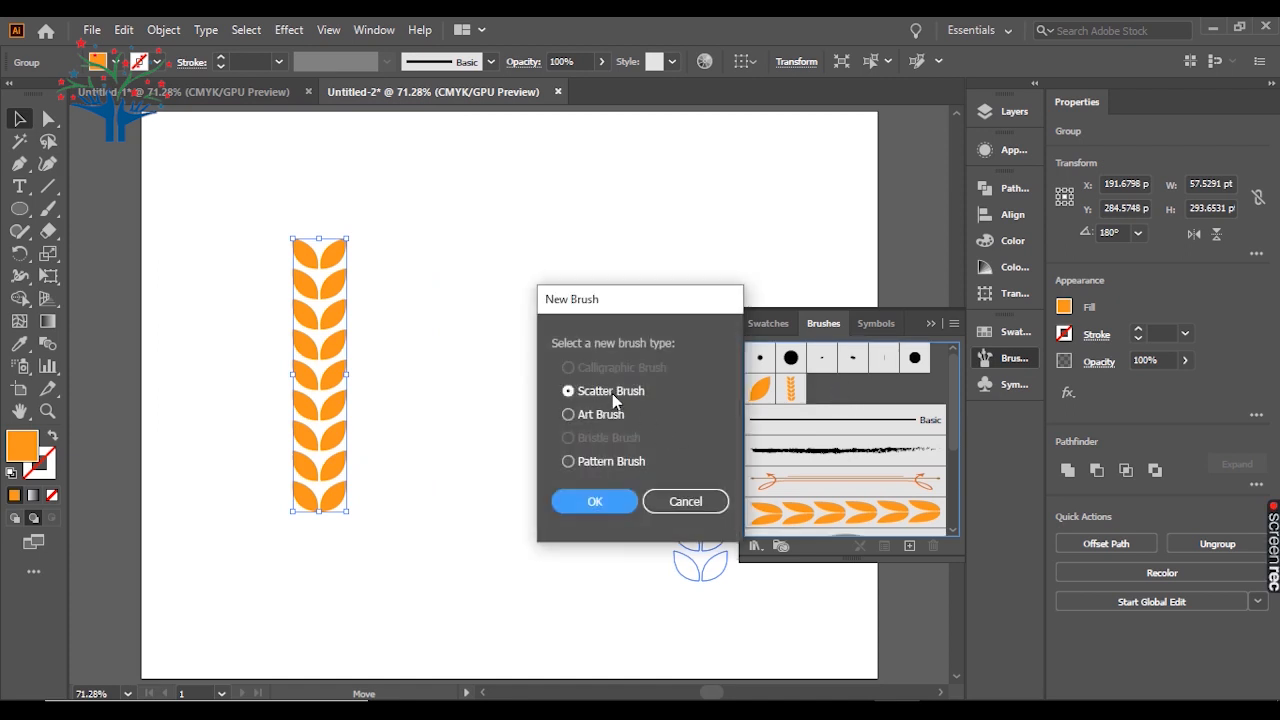
click(585, 413)
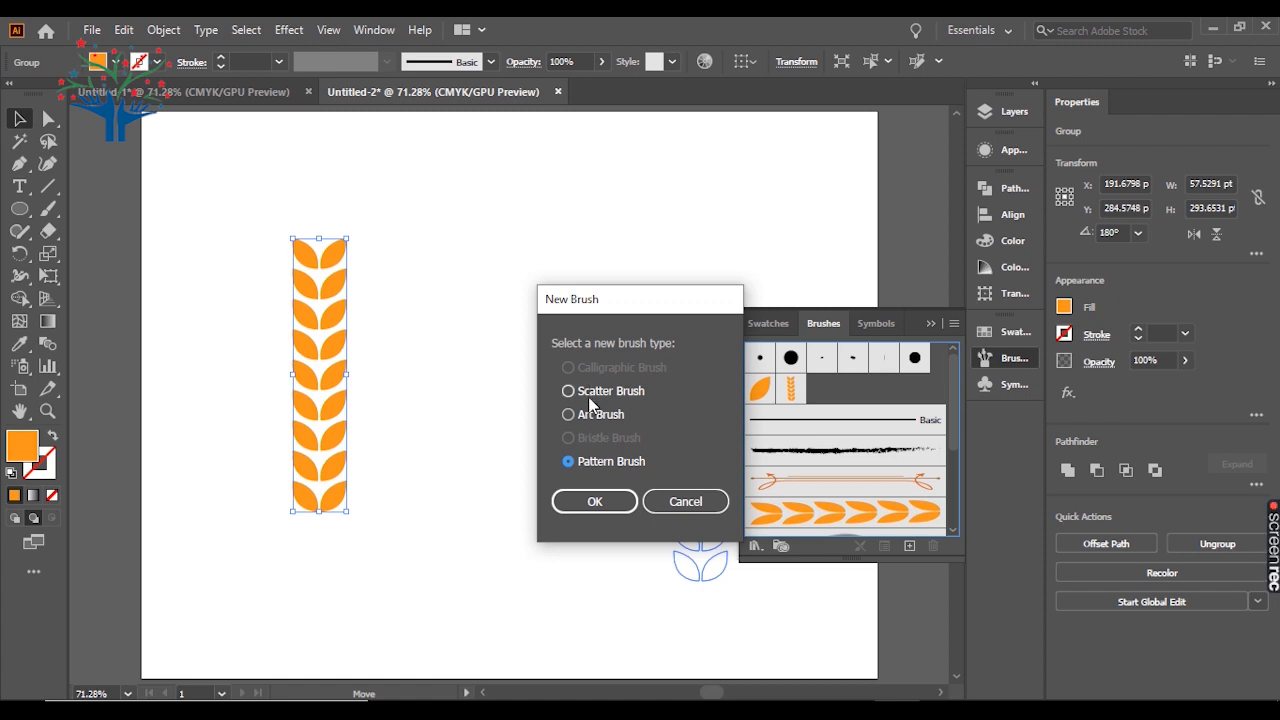
click(590, 400)
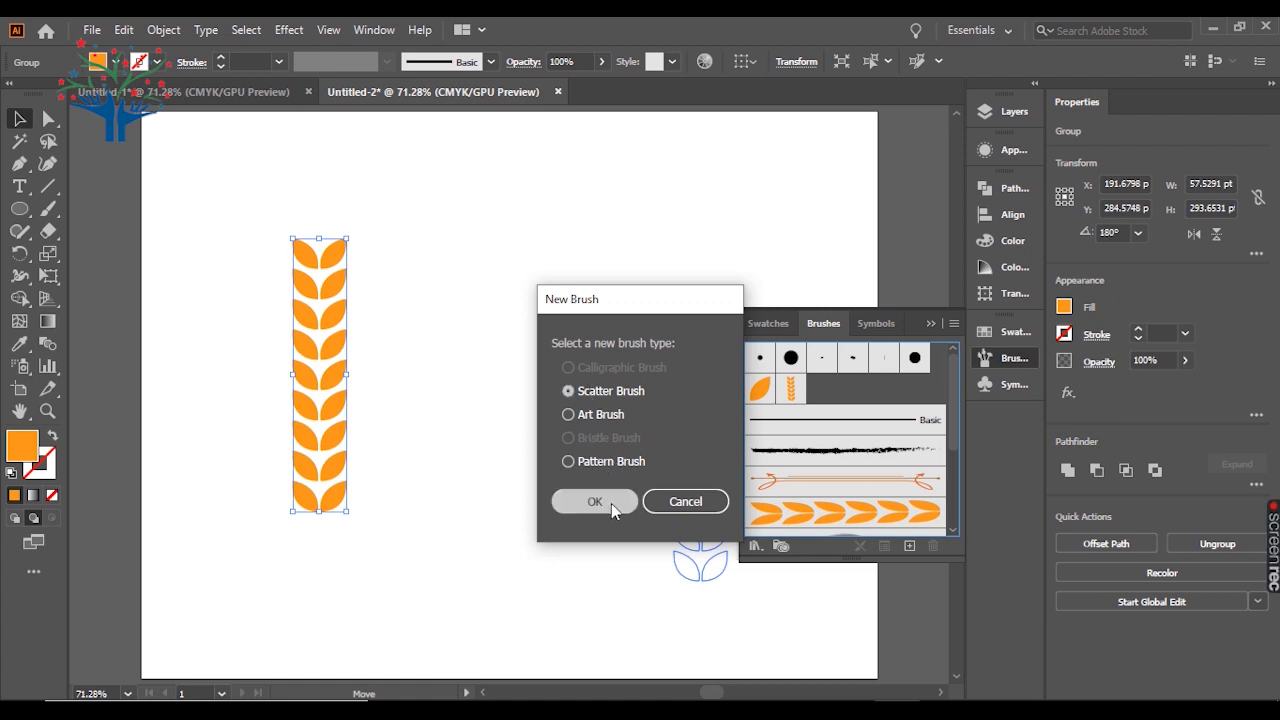
click(611, 503)
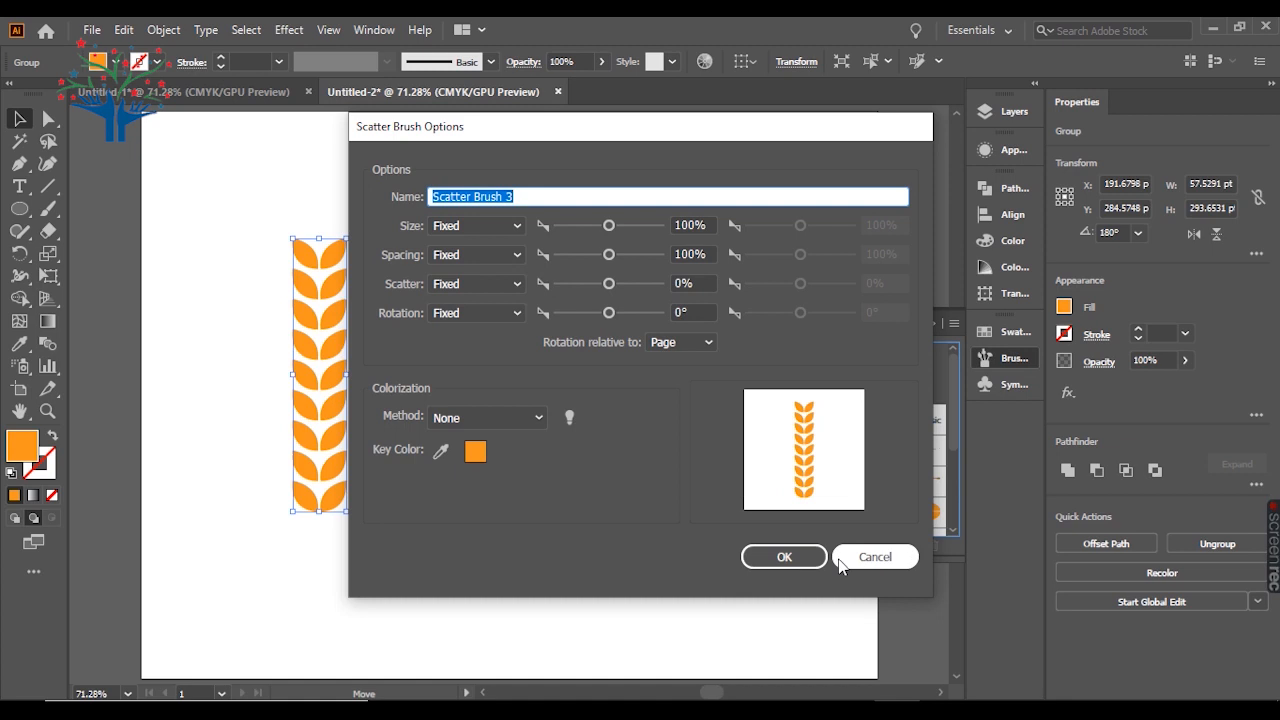
click(874, 557)
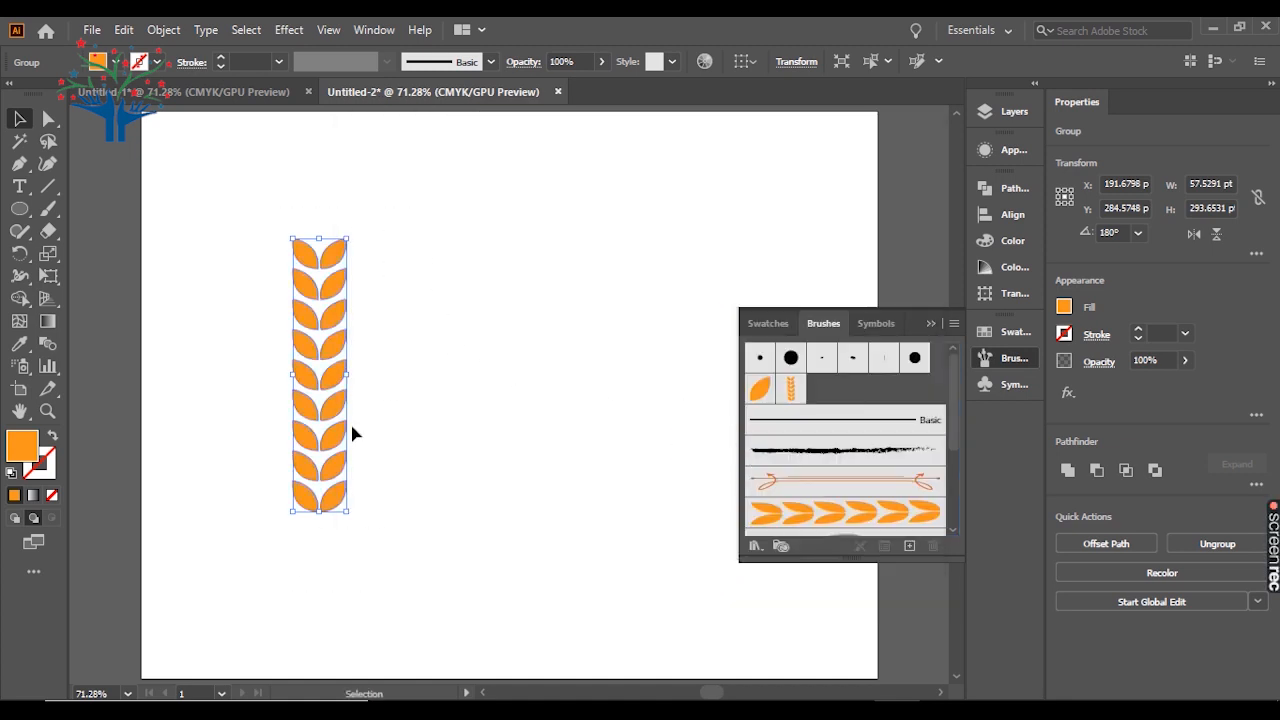
Step: Create a new art brush from the grouped leaf column, using the Scale Proportionately option
mouse_move(331, 449)
mouse_down()
mouse_move(828, 455)
mouse_move(830, 400)
mouse_up()
click(600, 415)
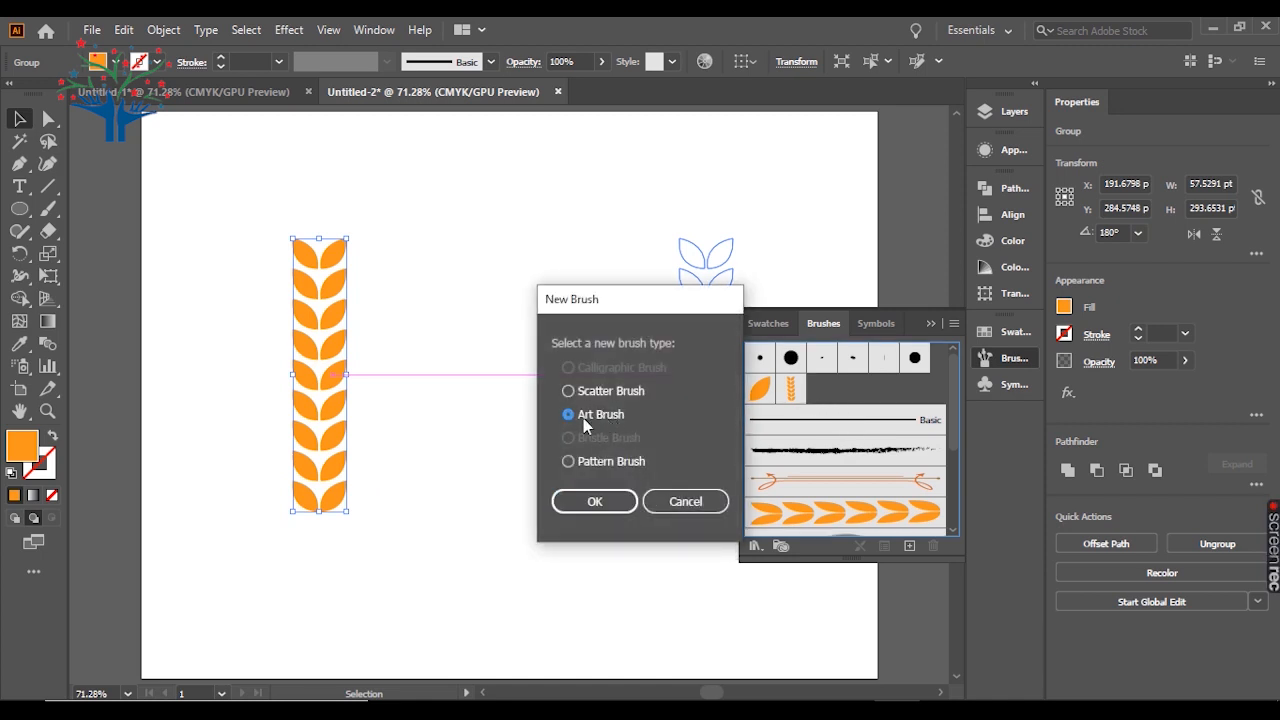
click(603, 502)
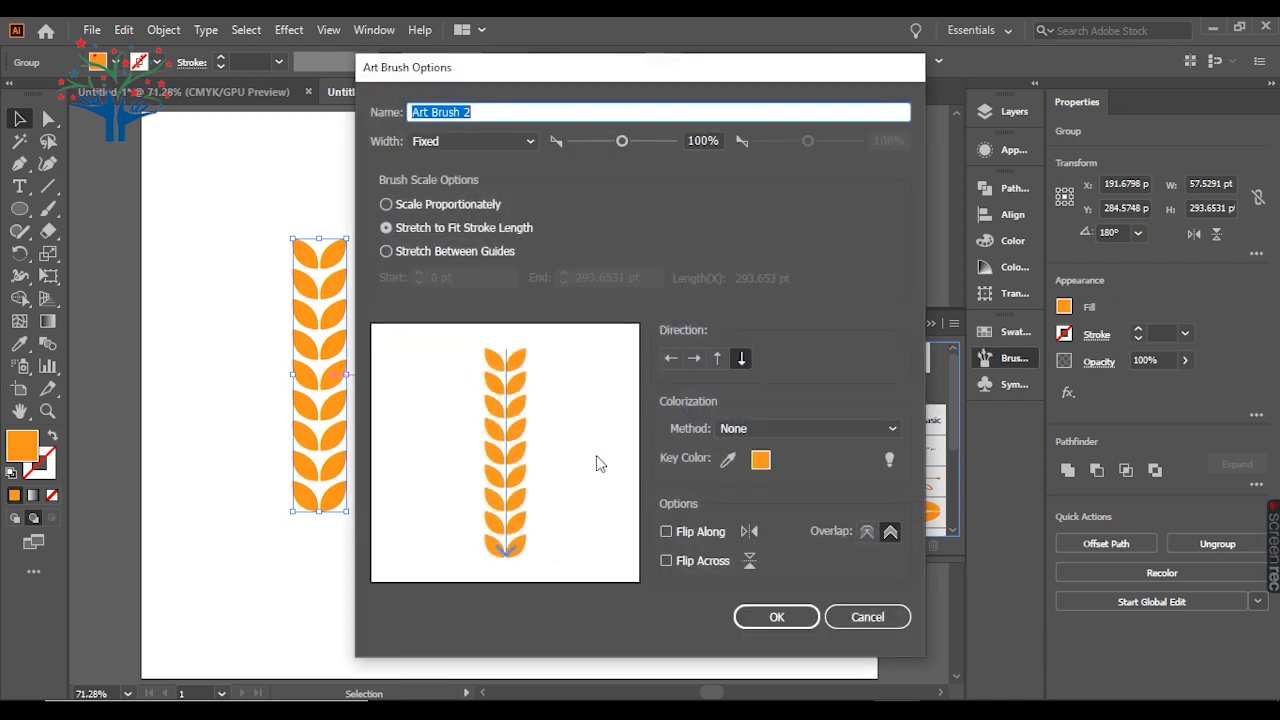
click(454, 206)
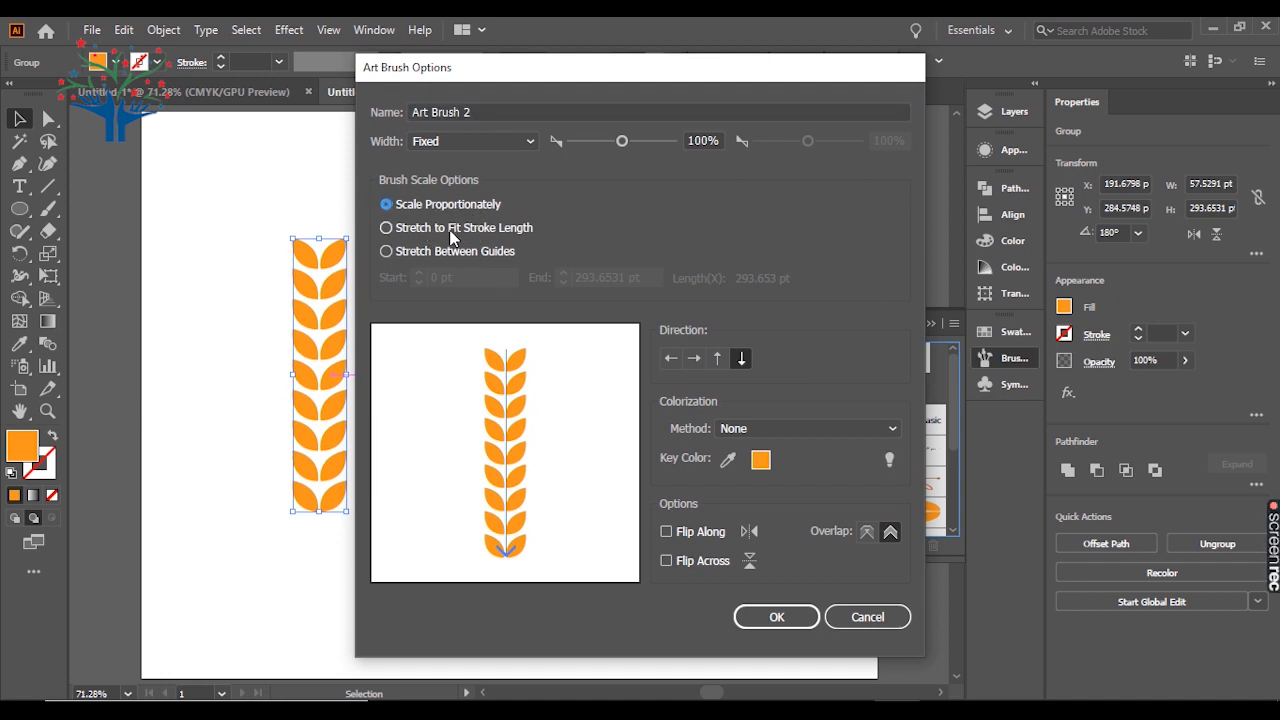
click(443, 233)
click(434, 250)
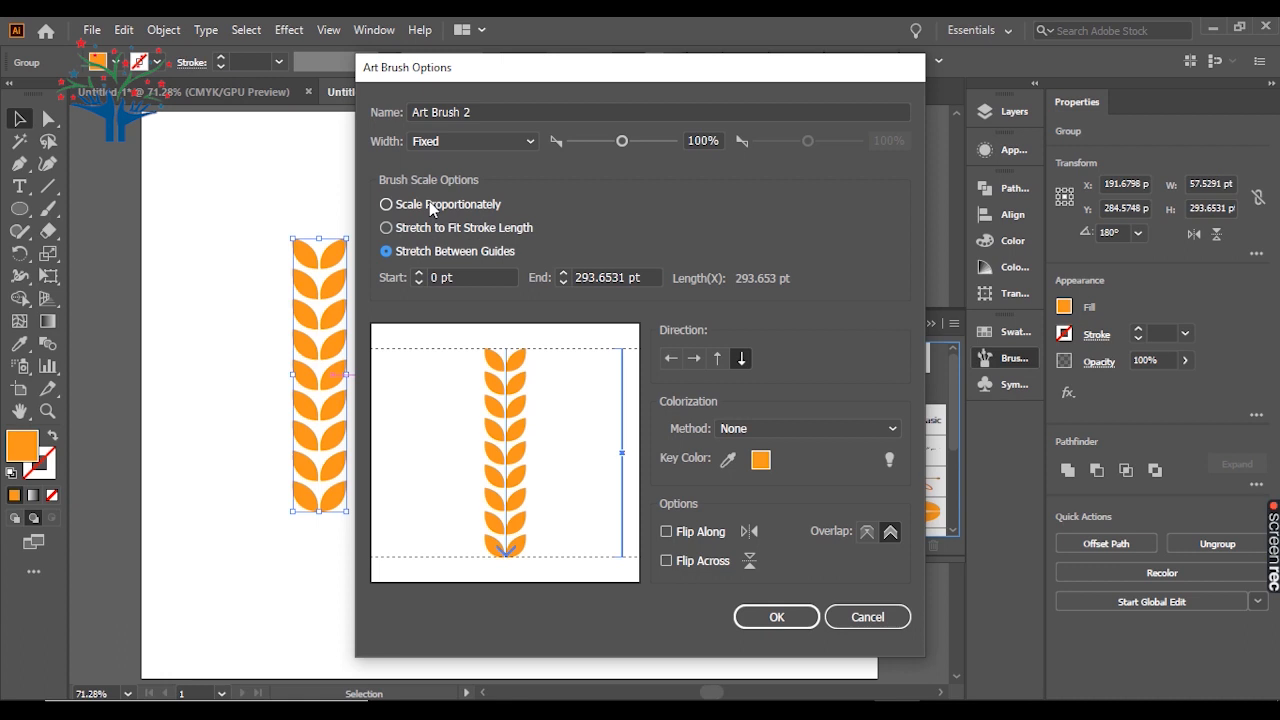
click(433, 206)
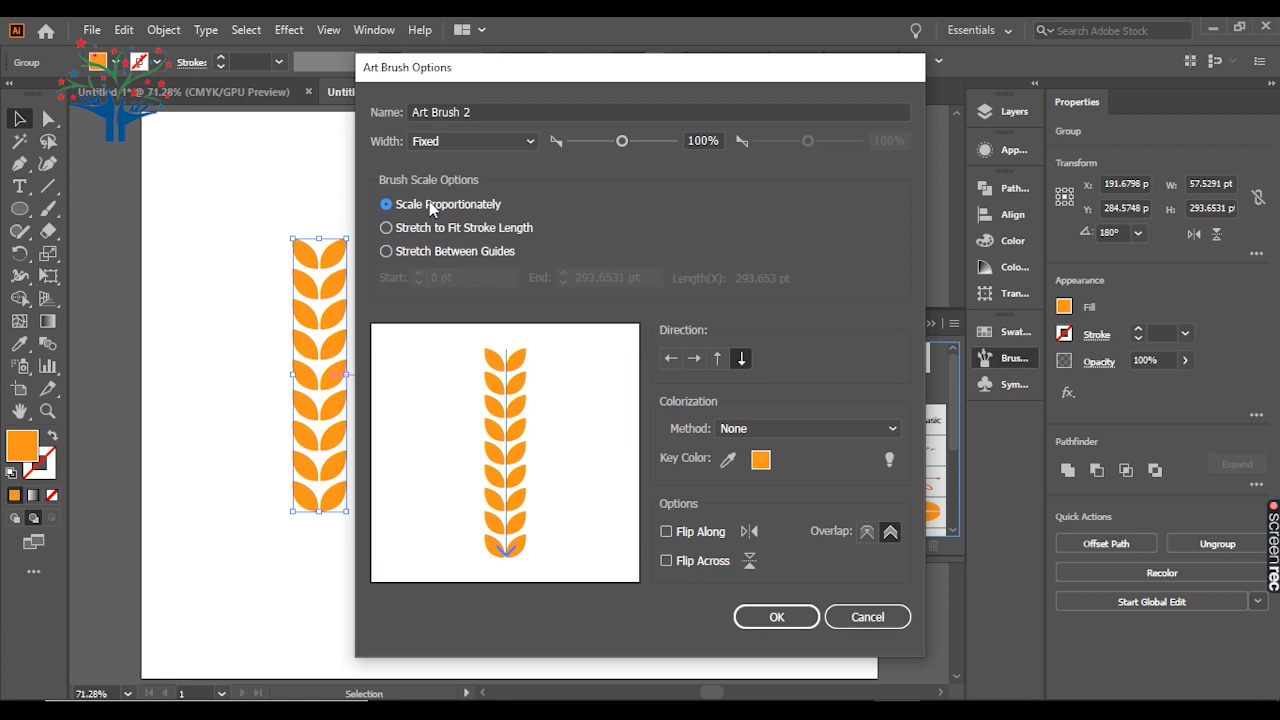
click(777, 617)
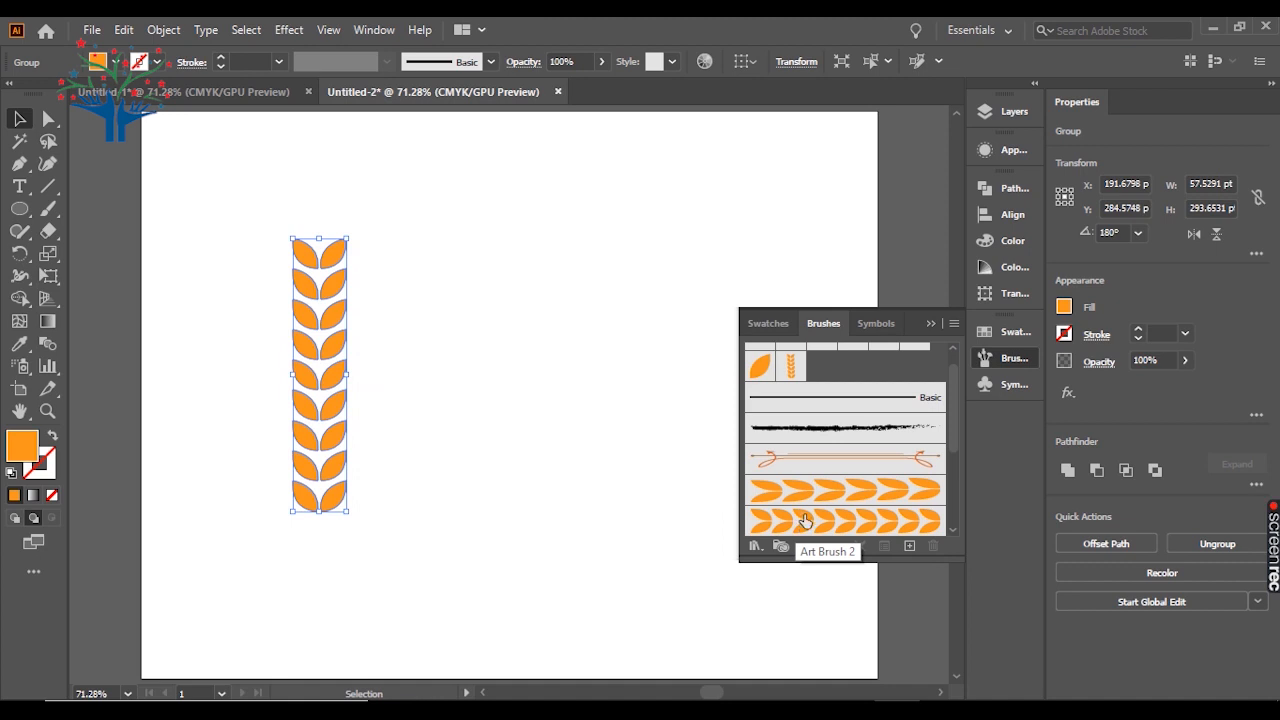
Step: Move the leaf column aside and draw a circle about 302 pt in diameter with an orange stroke and no fill
drag(334, 386, 215, 374)
click(343, 371)
click(19, 208)
mouse_move(465, 344)
mouse_down()
mouse_move(503, 377)
mouse_move(543, 451)
mouse_move(604, 484)
mouse_up()
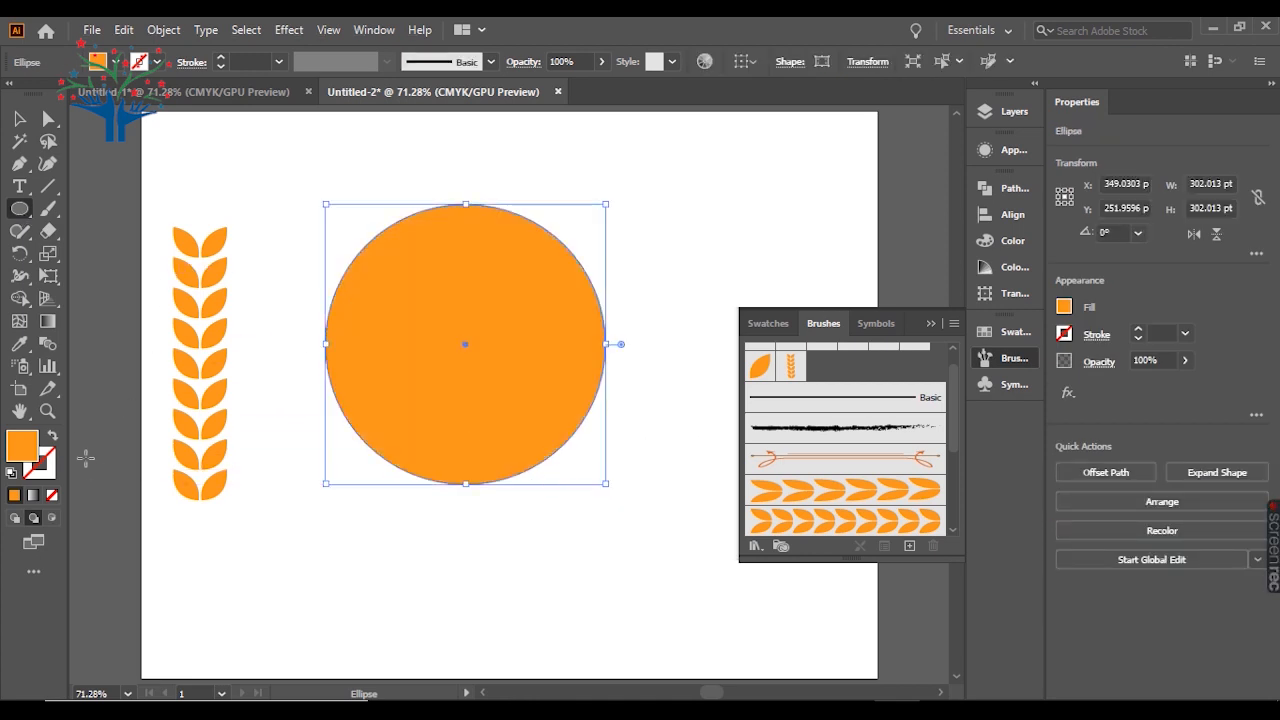
click(52, 436)
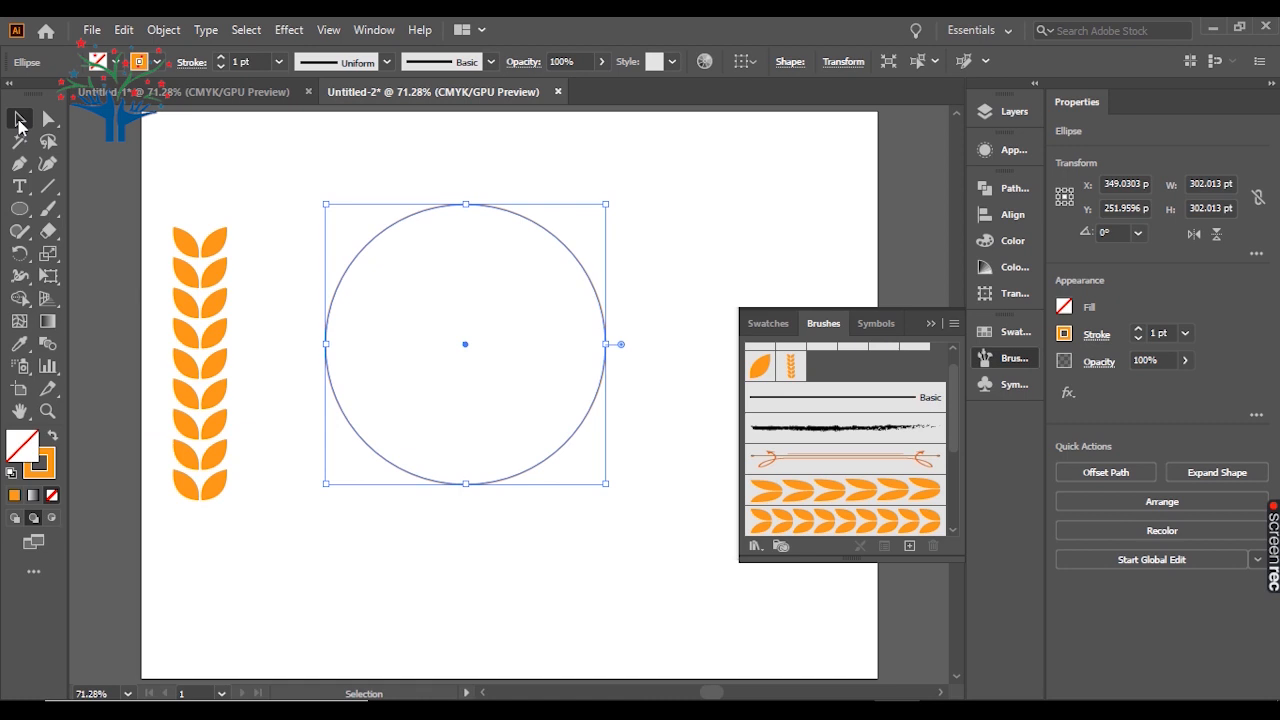
Step: Delete the circle's uppermost and rightmost anchor points so only the lower-left quarter arc remains
click(48, 119)
drag(480, 237, 484, 237)
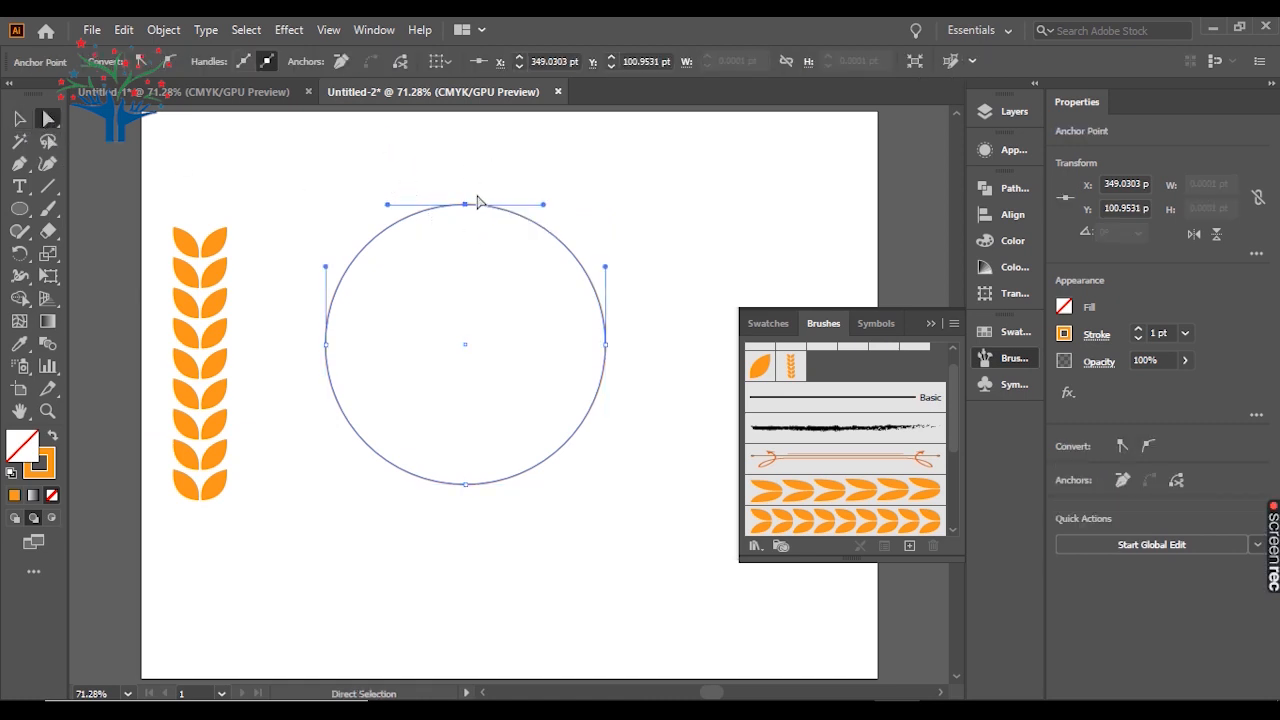
key(Delete)
drag(586, 303, 631, 420)
key(Delete)
Step: Enlarge the quarter arc to about 249 pt wide and 243 pt high
click(19, 118)
drag(392, 436, 372, 285)
drag(465, 350, 558, 436)
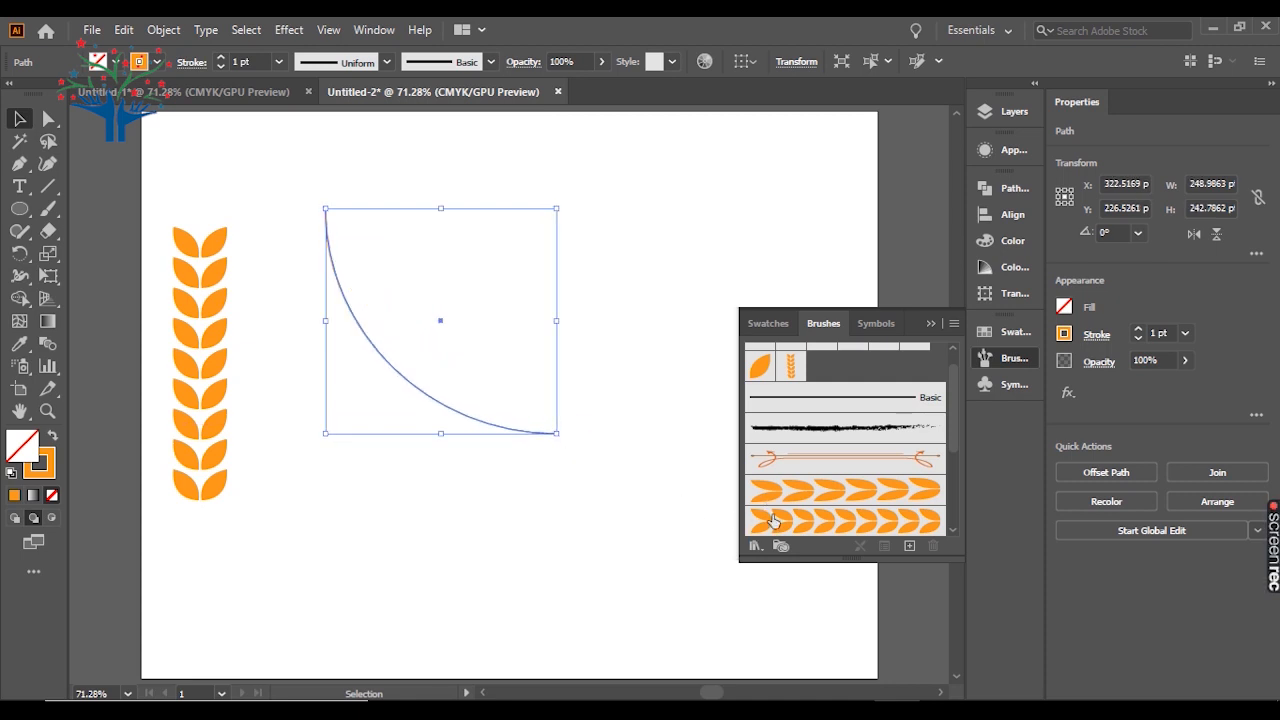
Step: Apply the new leaf-column art brush to the quarter arc
click(531, 472)
click(509, 428)
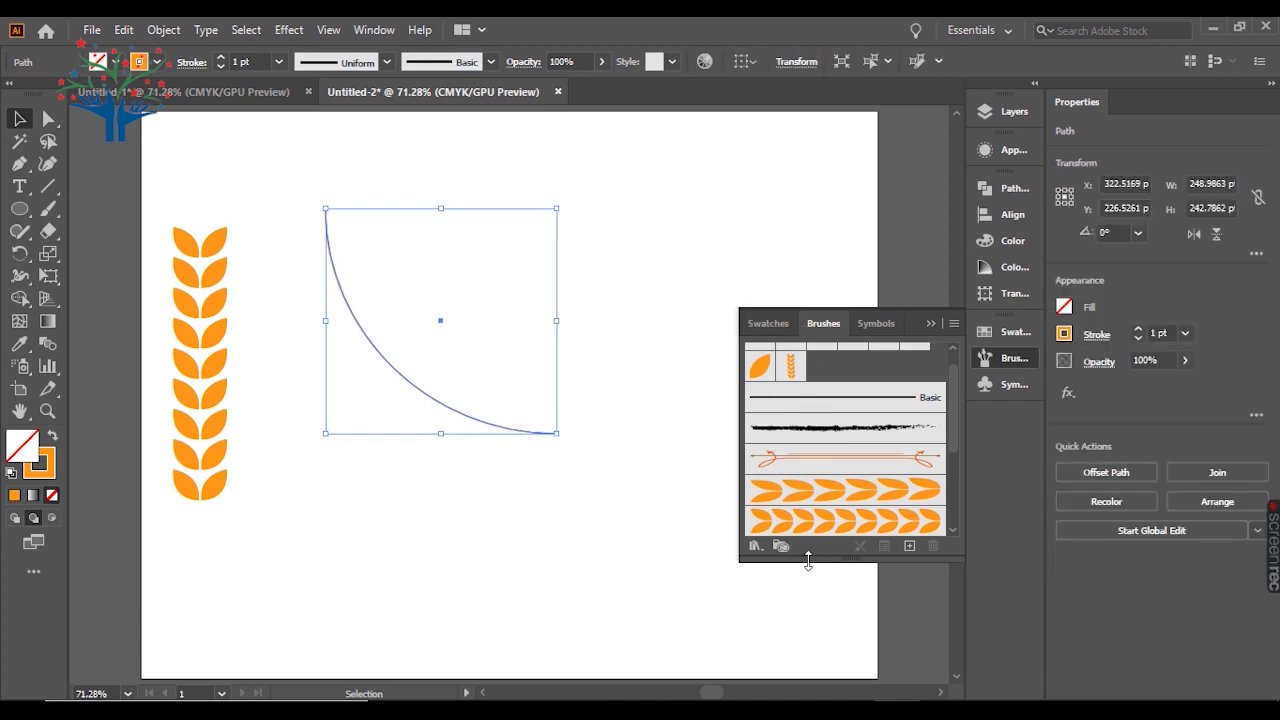
drag(808, 561, 809, 614)
click(815, 521)
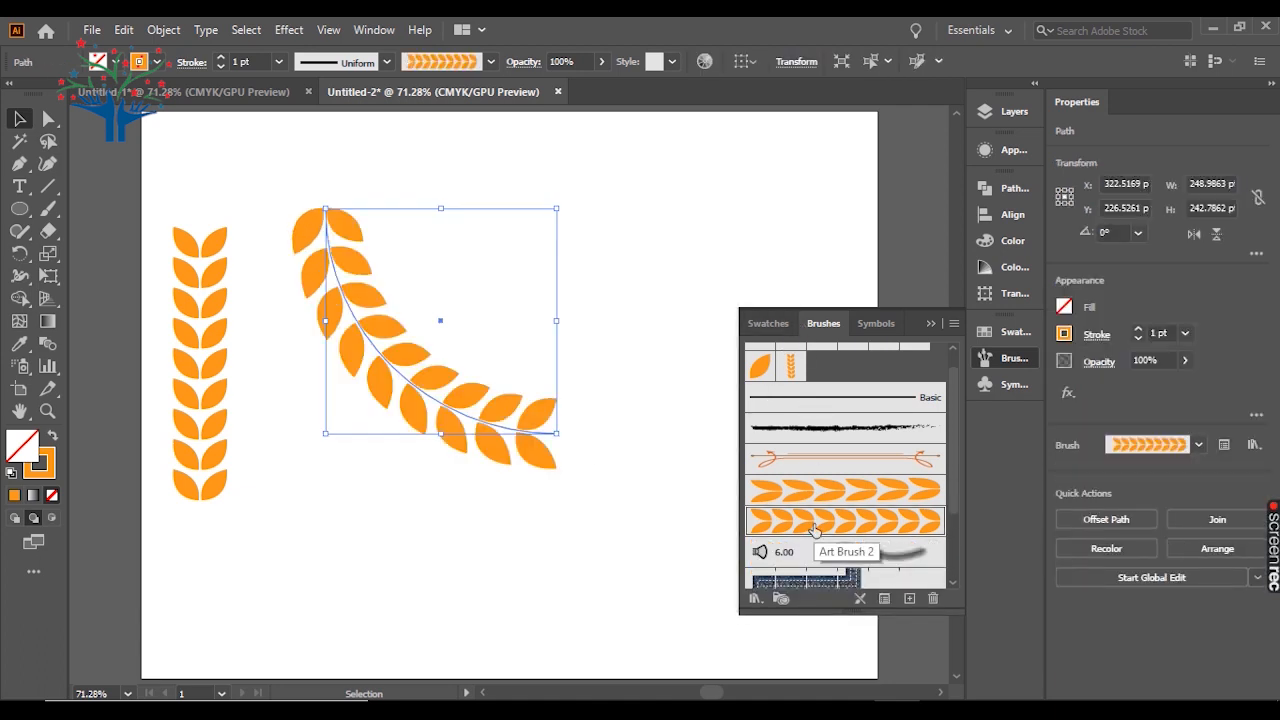
click(630, 524)
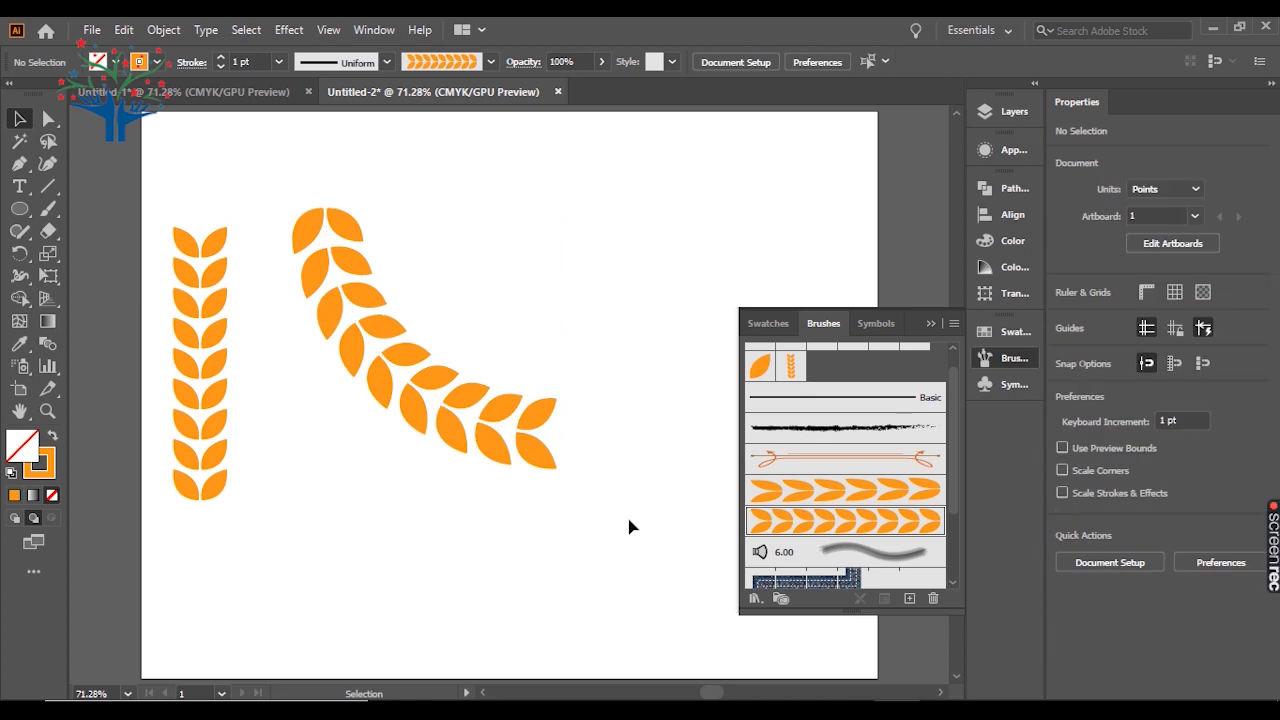
Step: Resize the leafy arc to about 143 by 147 pt with a 90° rotation, and place a duplicate beside it
click(368, 342)
mouse_move(557, 432)
mouse_down()
mouse_move(457, 363)
mouse_move(517, 414)
mouse_move(523, 223)
mouse_move(527, 238)
mouse_up()
mouse_move(474, 348)
mouse_down()
mouse_move(611, 337)
mouse_move(487, 360)
mouse_up()
Step: Reflect the left leafy arc across the vertical axis to mirror the right one
right_click(487, 360)
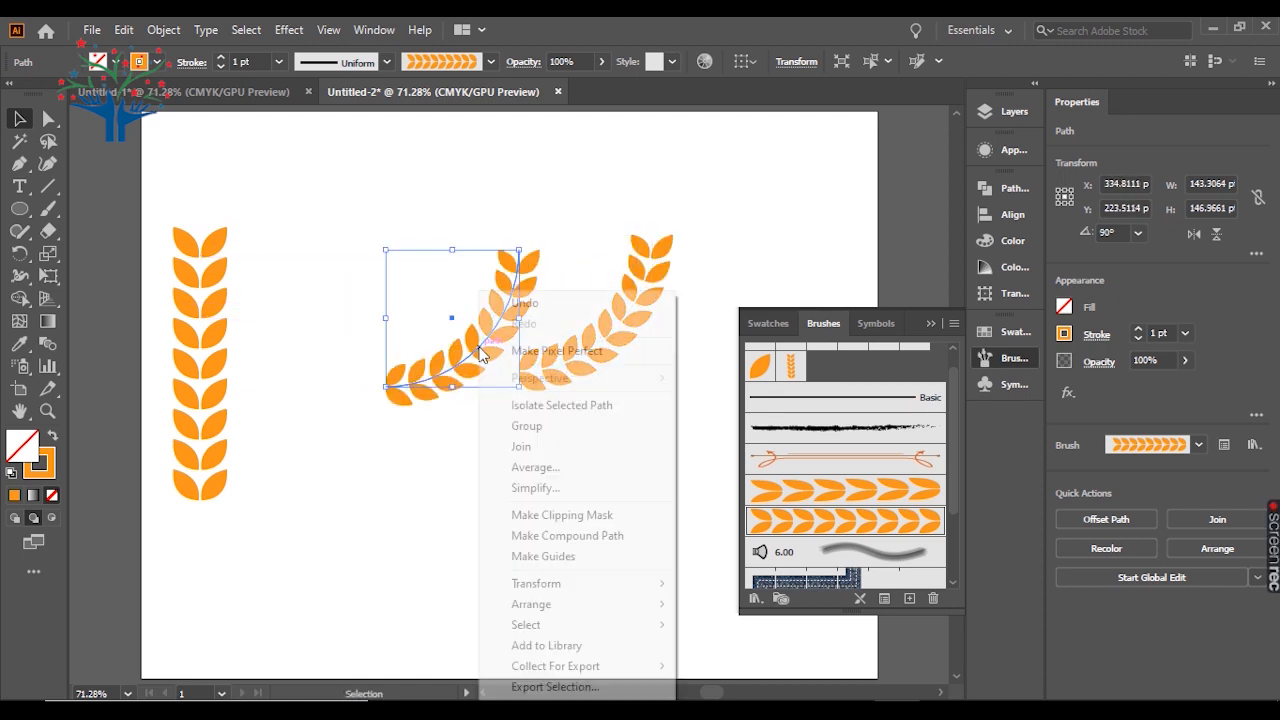
mouse_move(545, 585)
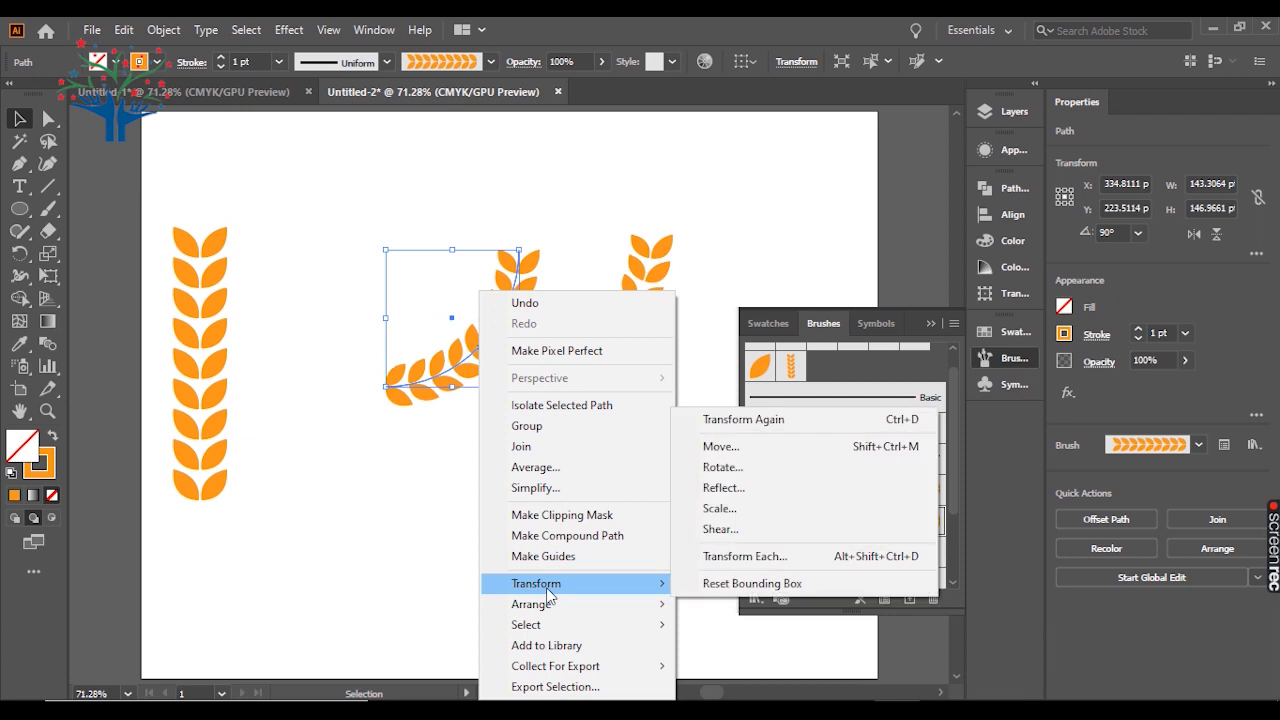
click(749, 488)
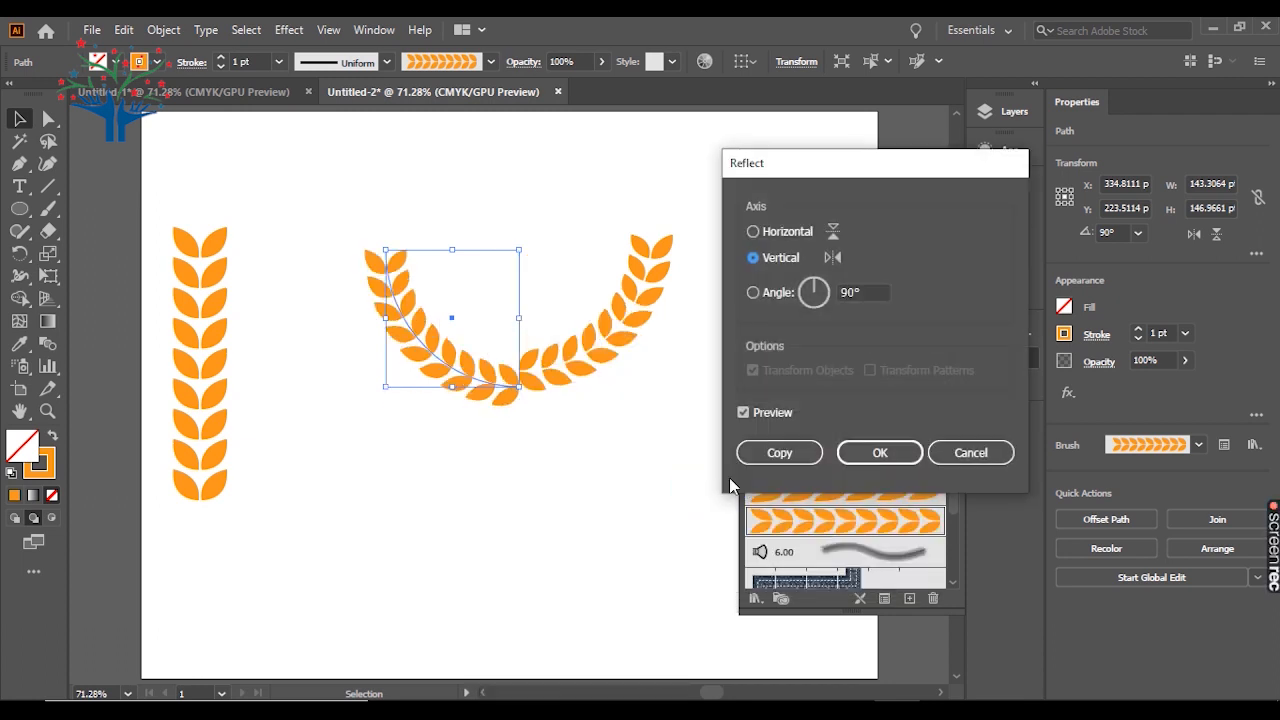
click(877, 451)
Step: Align the two leafy arcs on their vertical centers and shift the right one sideways to open a small gap between them
shift+click(604, 356)
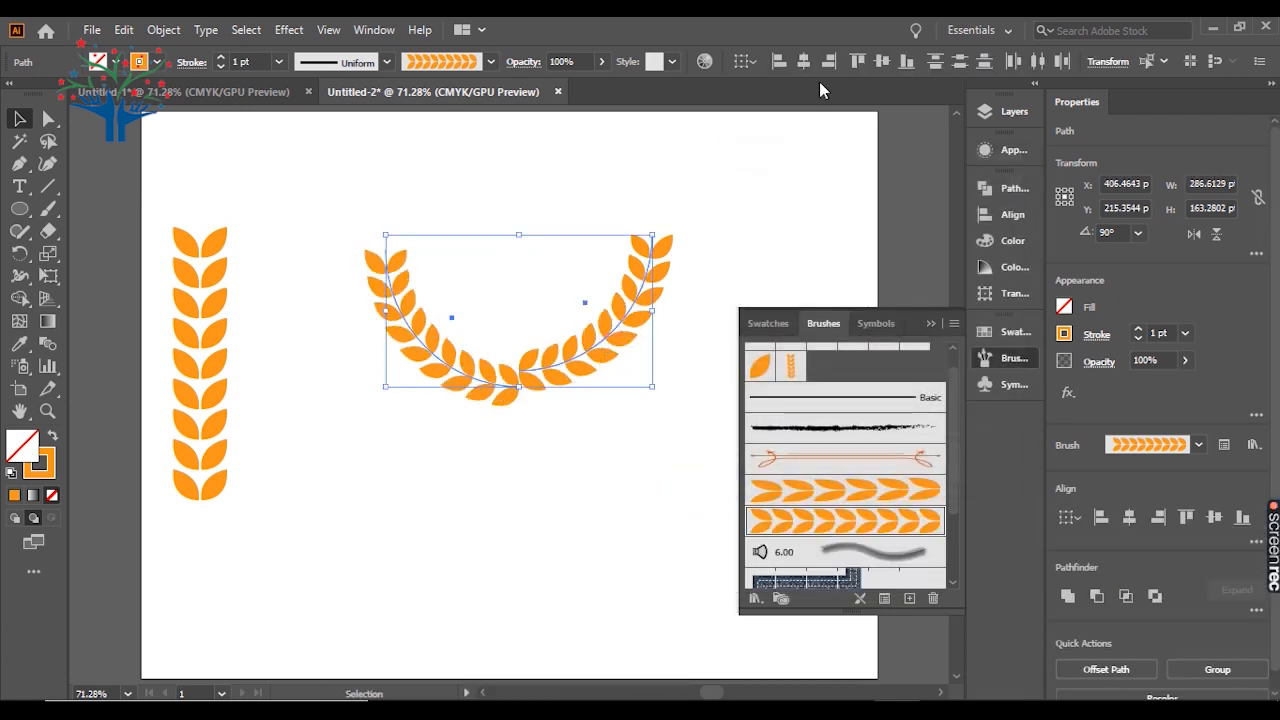
click(880, 62)
click(630, 420)
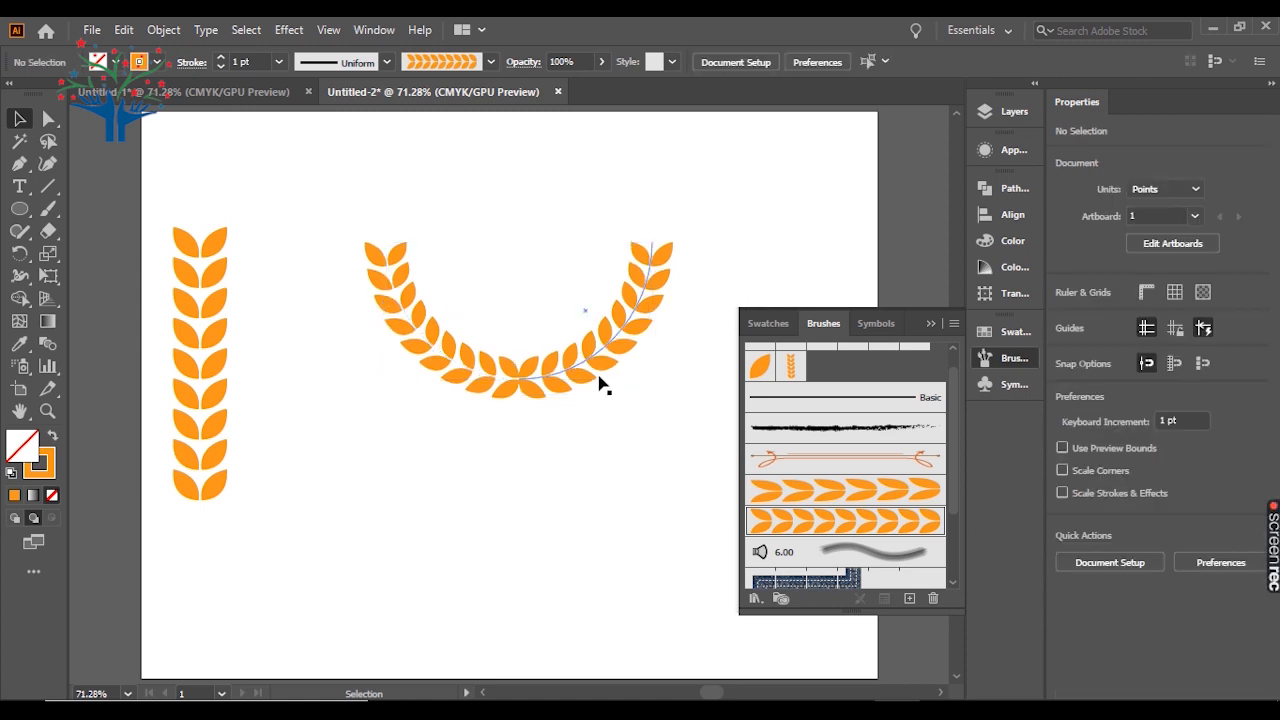
drag(602, 357, 635, 358)
click(549, 519)
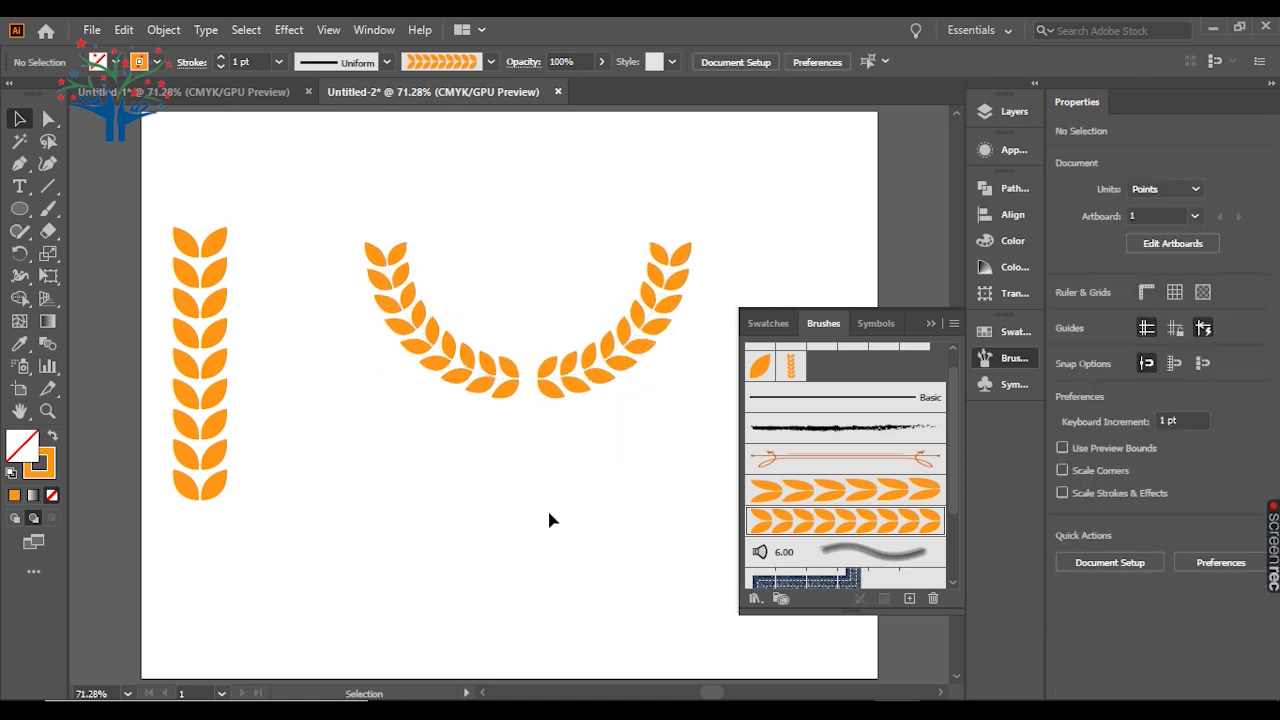